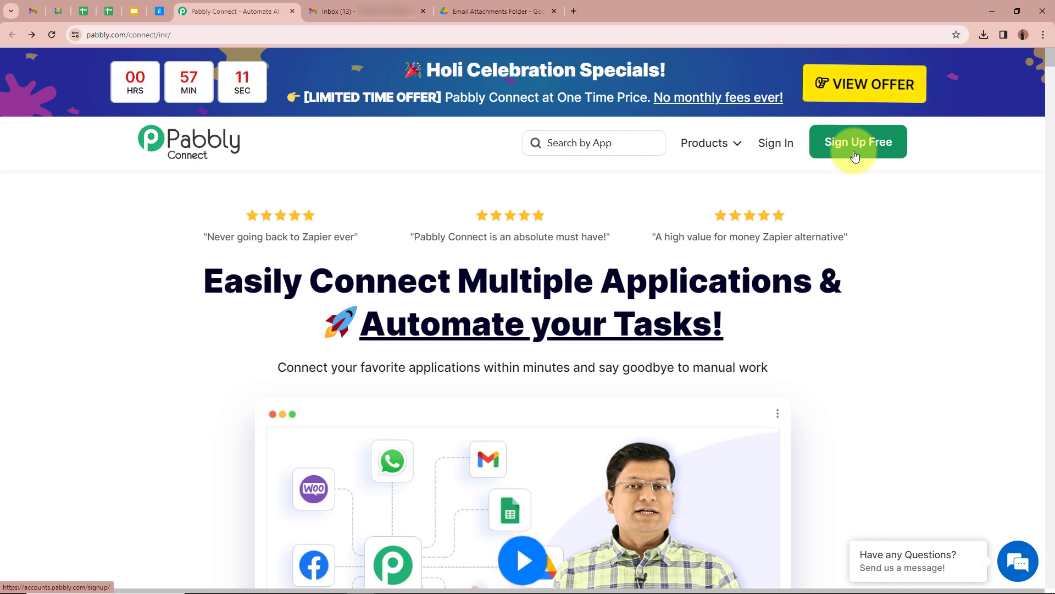
# - Sign in to Pabbly and launch Pabbly Connect from the All Pabbly Apps page
pyautogui.click(782, 152)
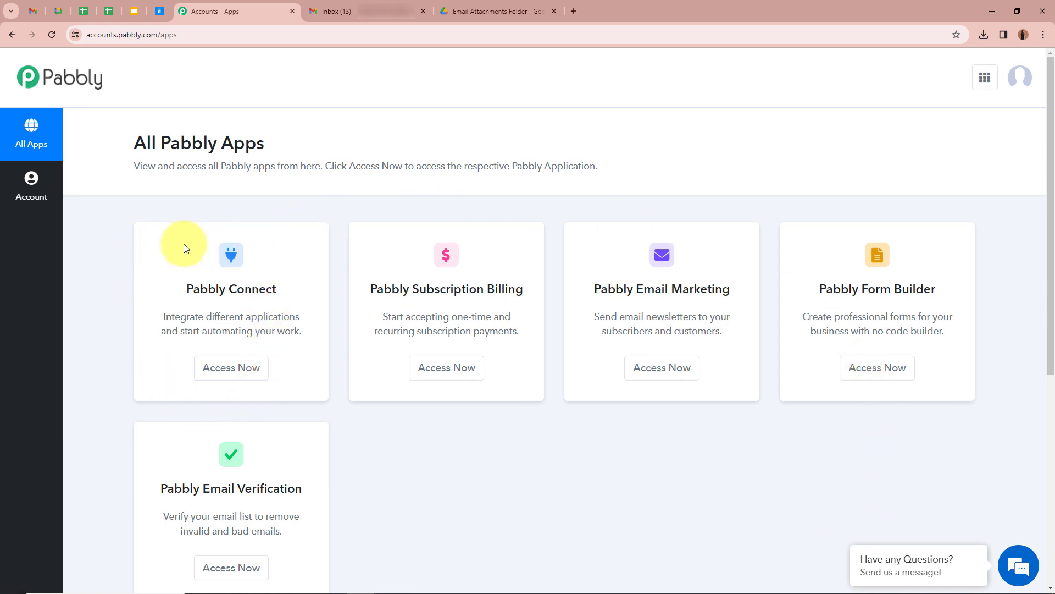
pyautogui.click(242, 372)
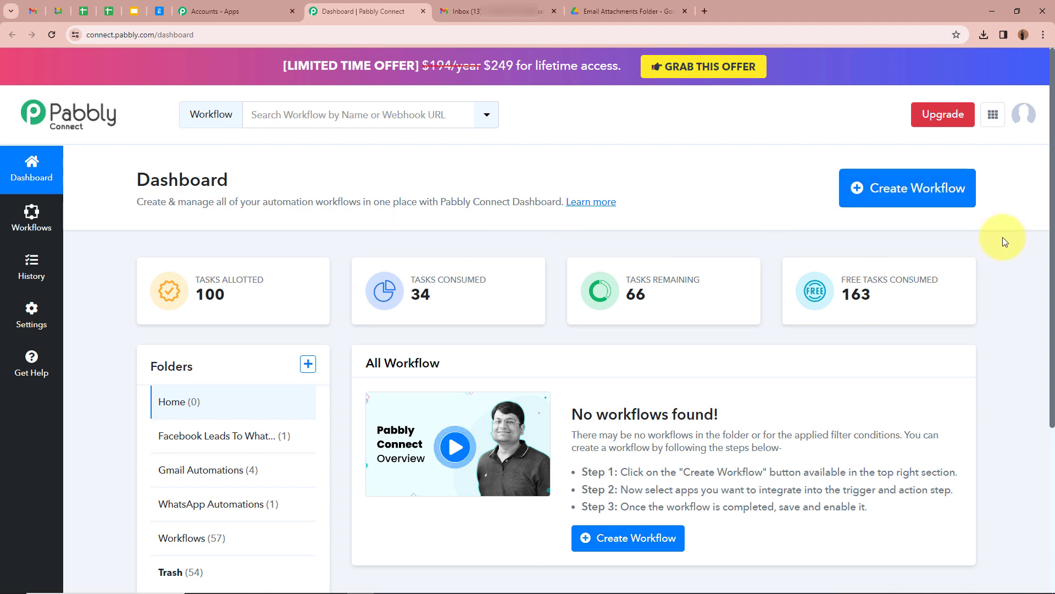
# - Create a workflow named 'Upload Gmail Attachment in Google Drive Folder' in the Gmail Automations folder
pyautogui.click(932, 204)
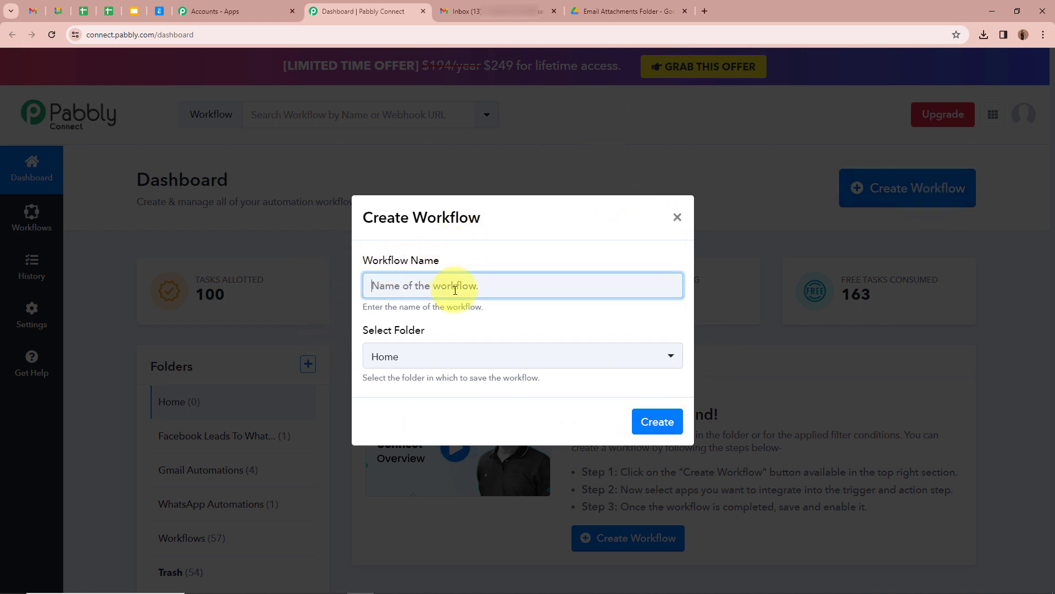
pyautogui.write('Upload Gmail Attachment in Google Drive Folder')
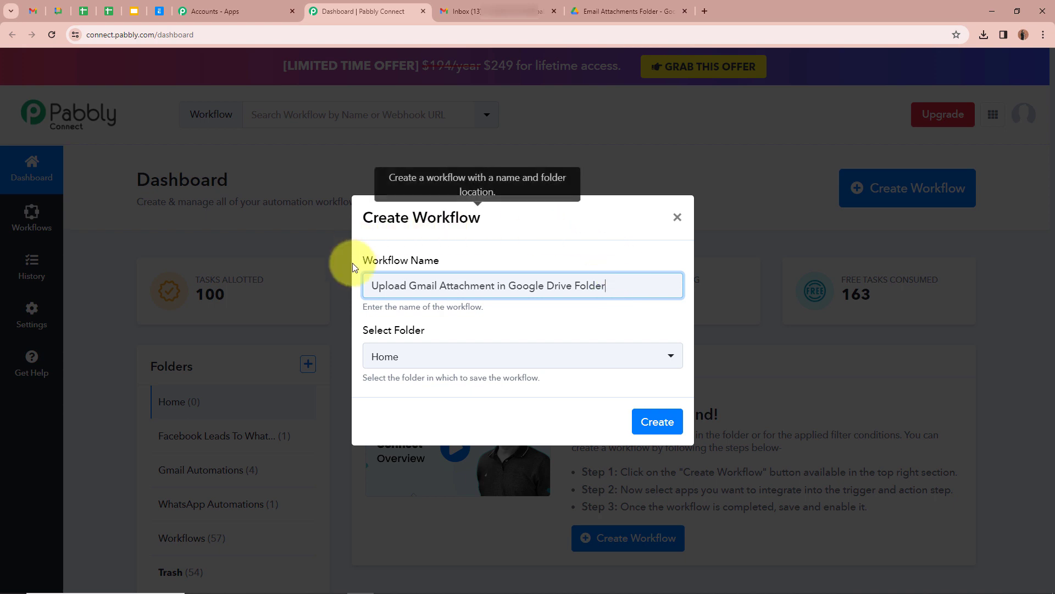
pyautogui.click(570, 323)
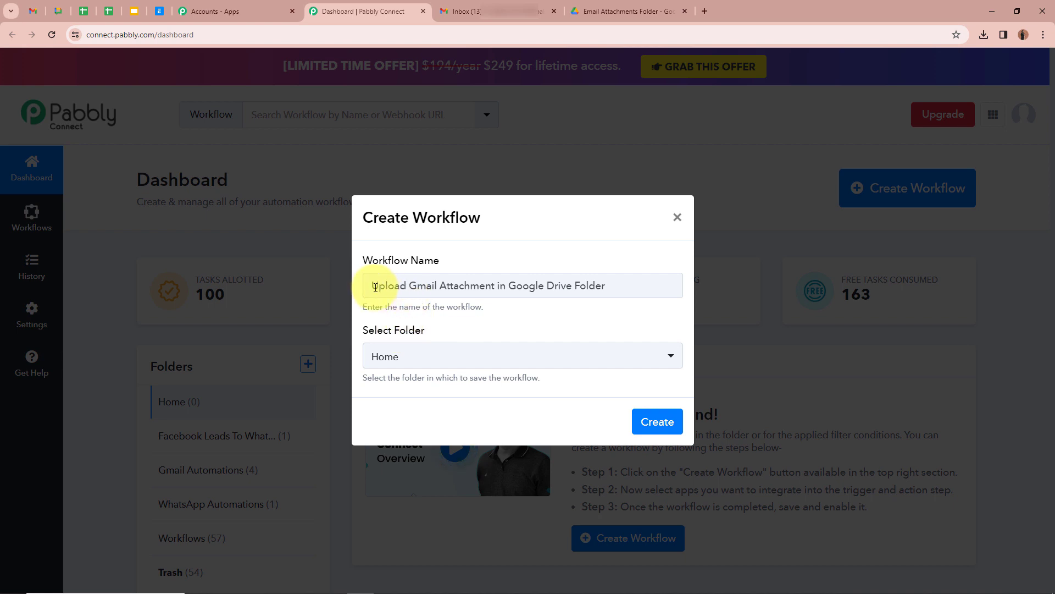
pyautogui.moveTo(370, 285); pyautogui.dragTo(674, 316)
pyautogui.click(661, 317)
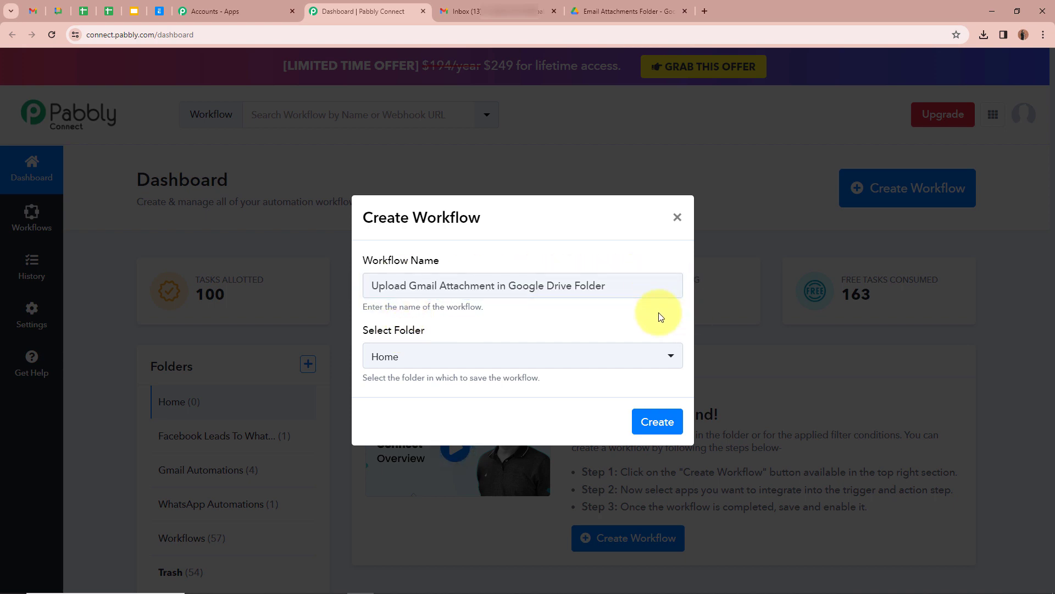
pyautogui.click(672, 357)
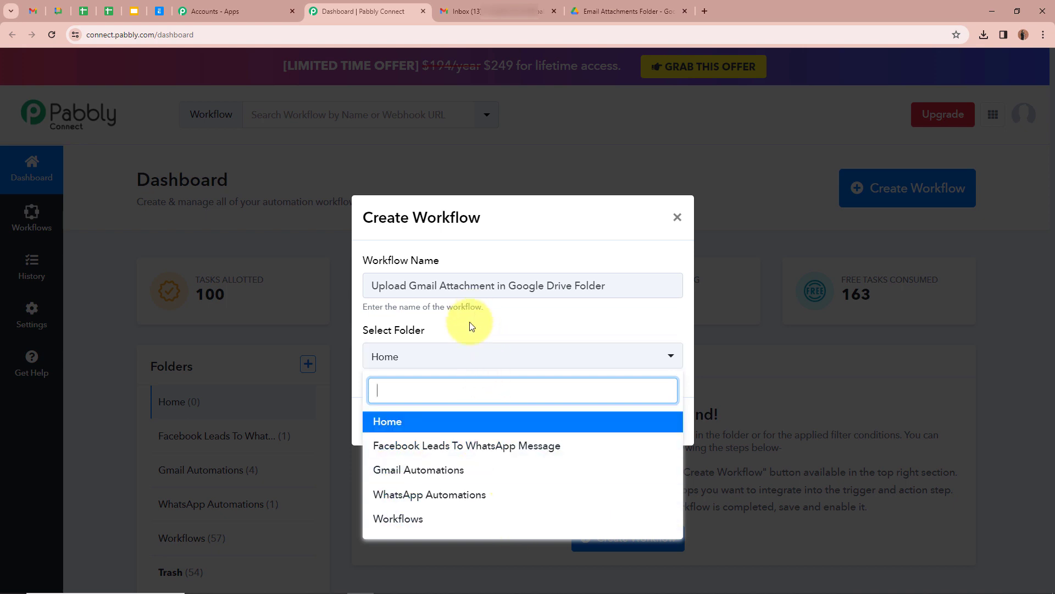
pyautogui.click(411, 473)
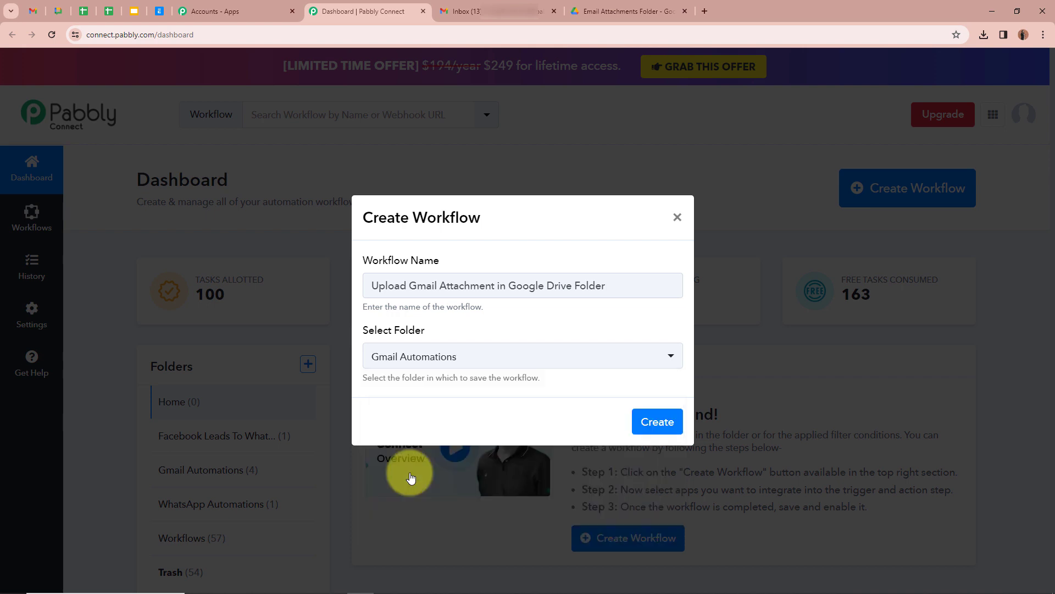
pyautogui.click(436, 408)
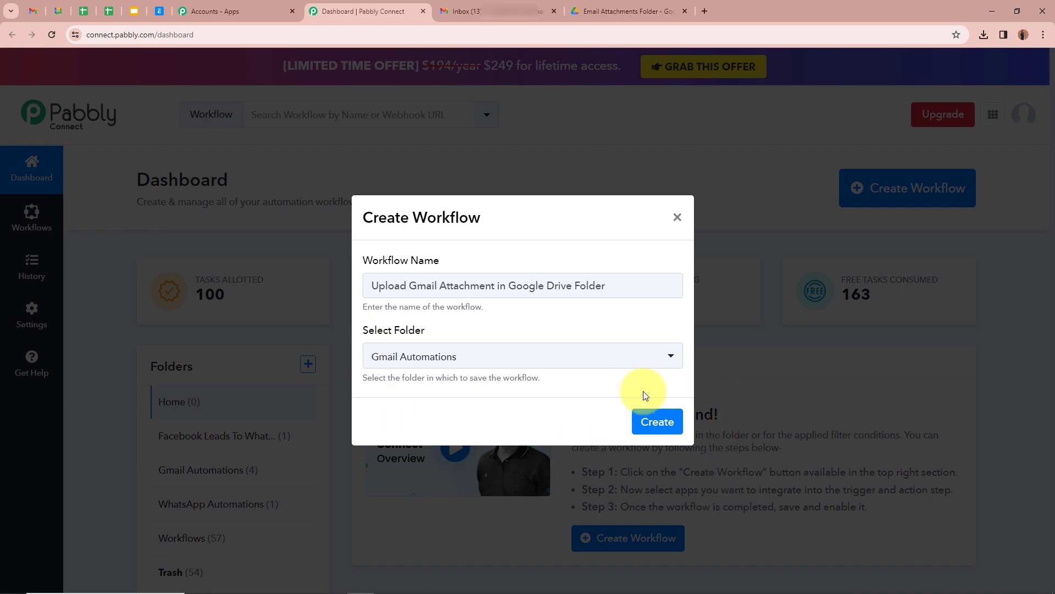
pyautogui.click(656, 420)
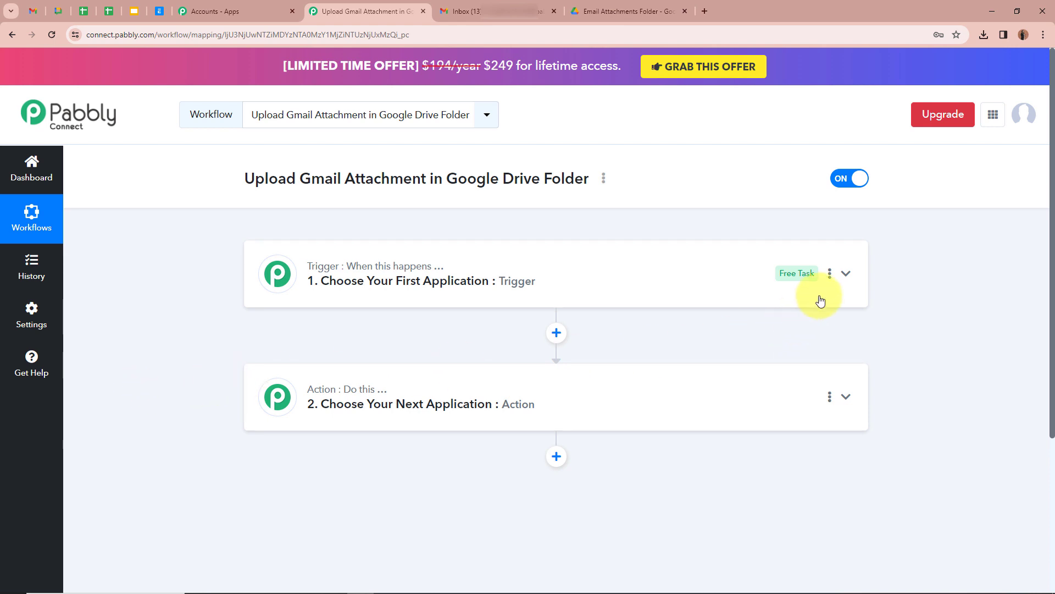
# - Expand the Trigger step card and focus its Choose App search box
pyautogui.click(846, 274)
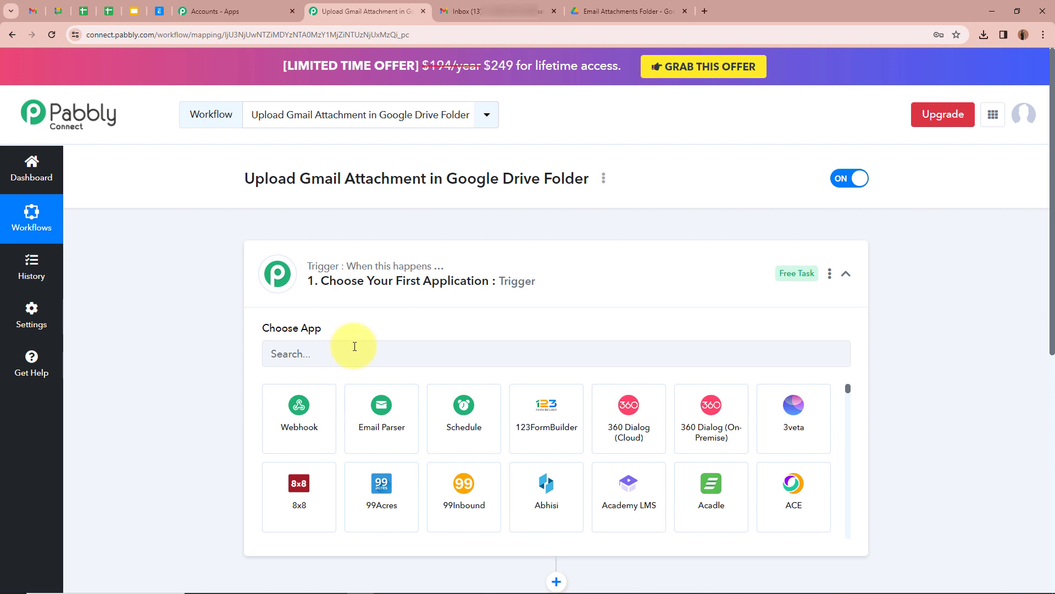
pyautogui.click(373, 347)
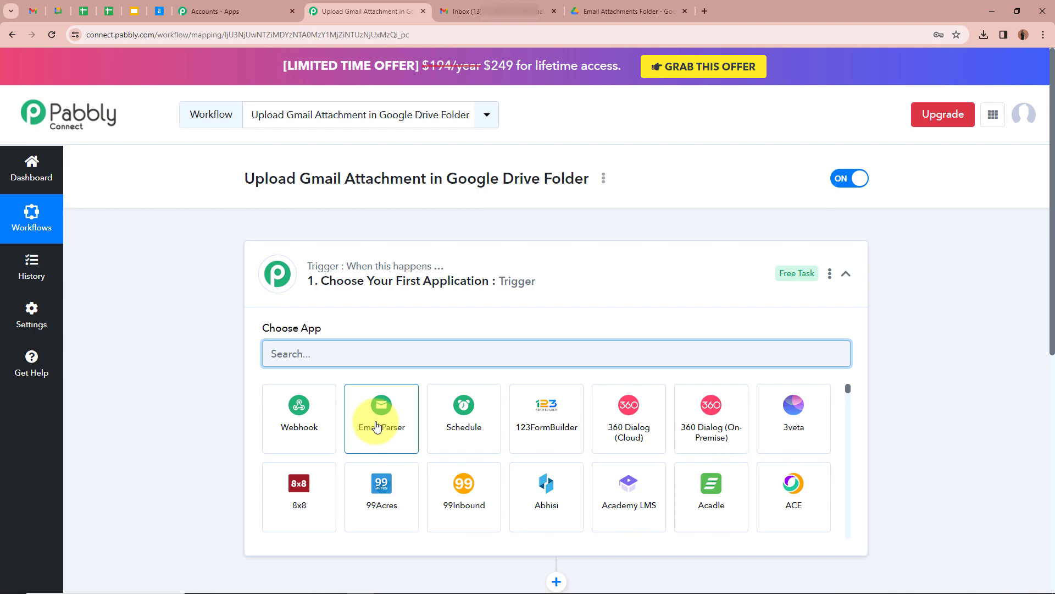
# - Pick Email Parser by Pabbly as the trigger app and copy its unique parser email address
pyautogui.click(377, 426)
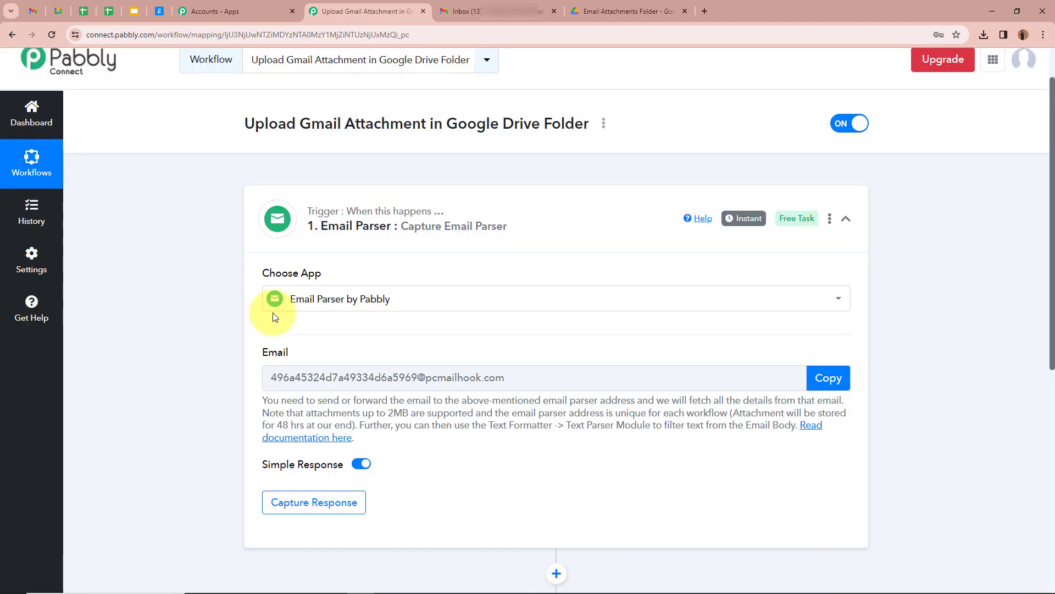
pyautogui.scroll(-1, 201, 363)
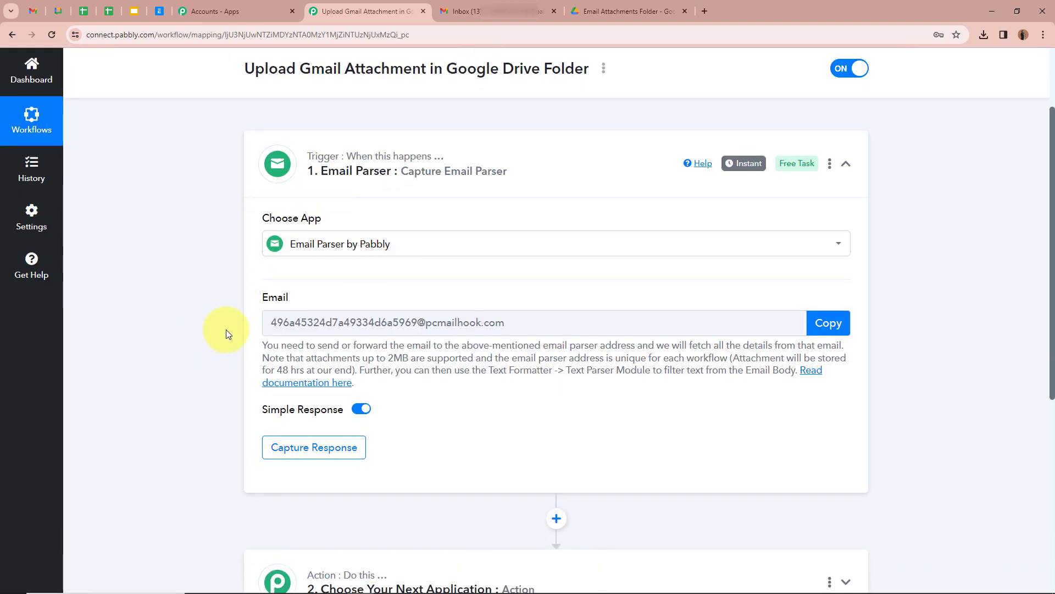
pyautogui.doubleClick(268, 296)
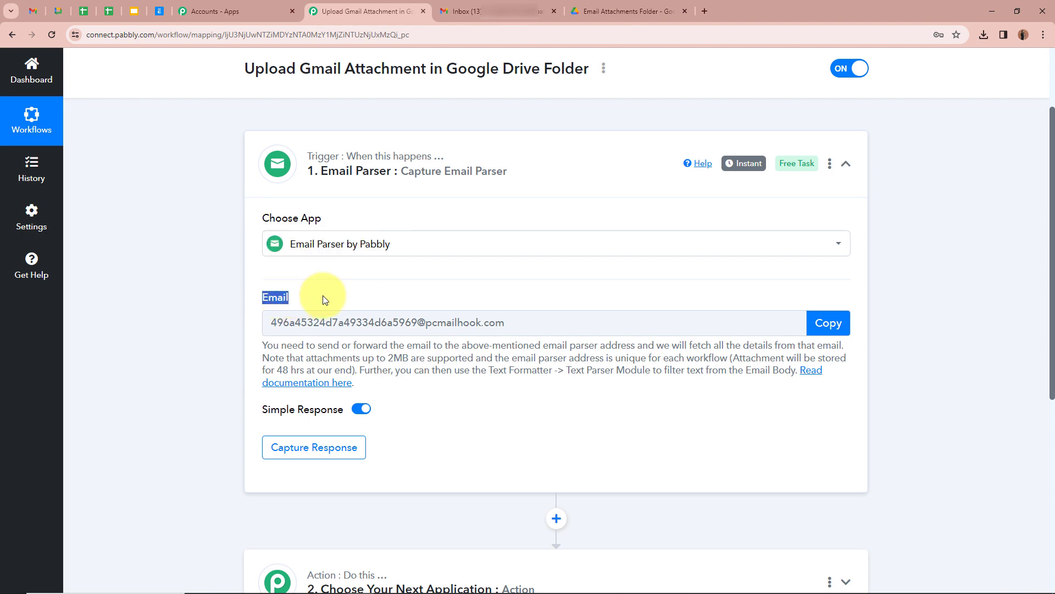
pyautogui.click(180, 328)
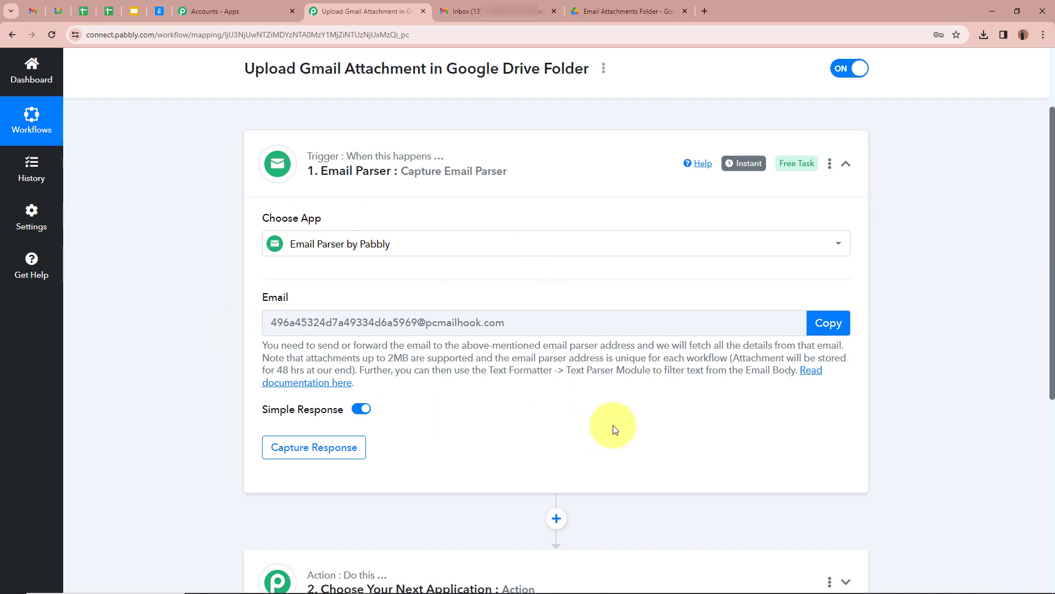
pyautogui.click(832, 324)
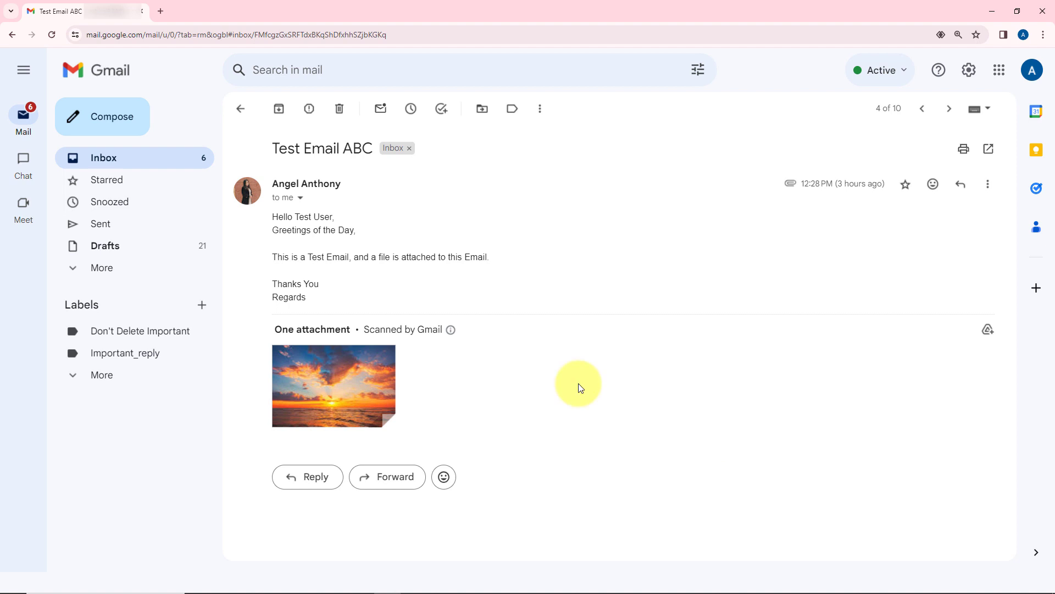
# - Go to Gmail's See all settings and find the Forwarding and POP/IMAP section
pyautogui.click(961, 77)
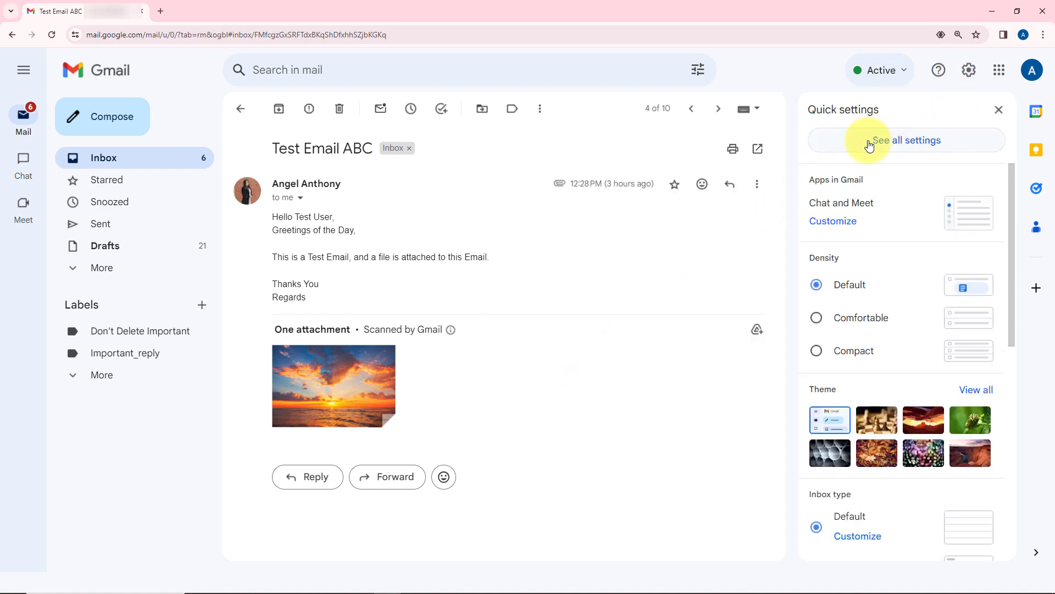
pyautogui.click(954, 141)
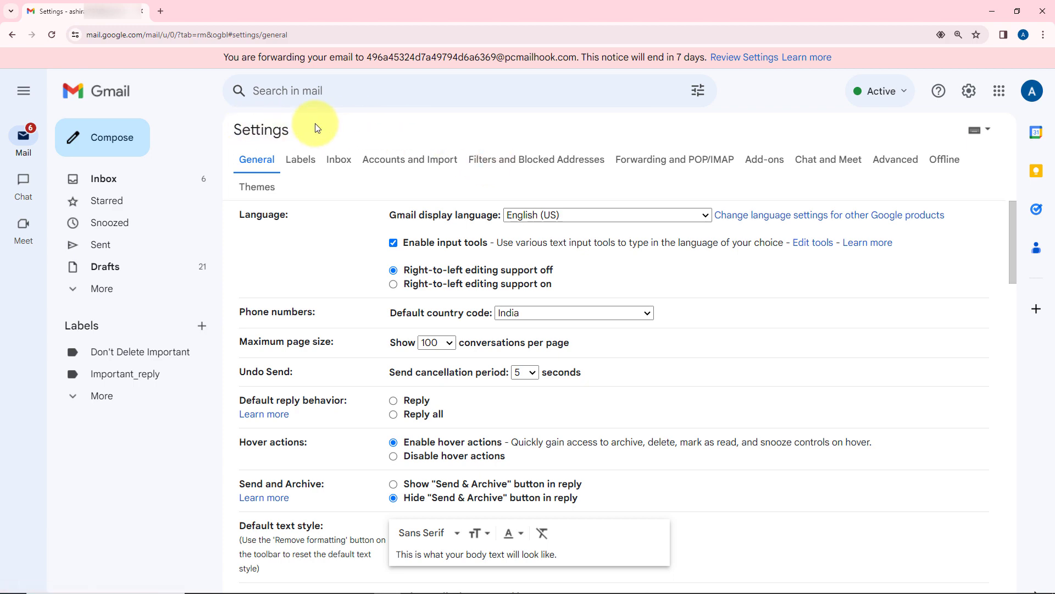
pyautogui.moveTo(239, 214); pyautogui.dragTo(307, 214)
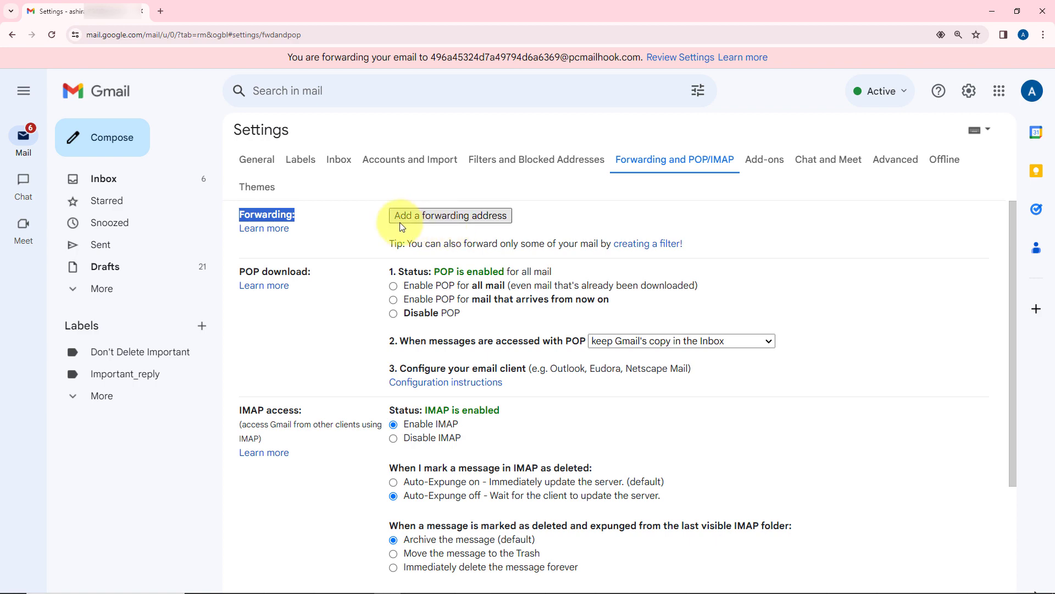
pyautogui.moveTo(239, 215); pyautogui.dragTo(308, 217)
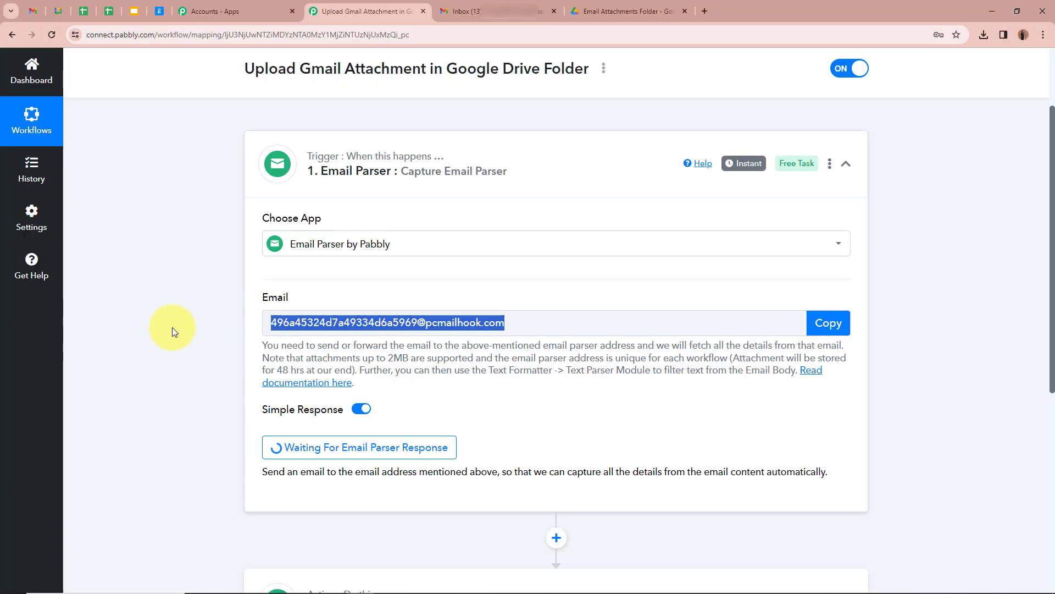
pyautogui.click(176, 325)
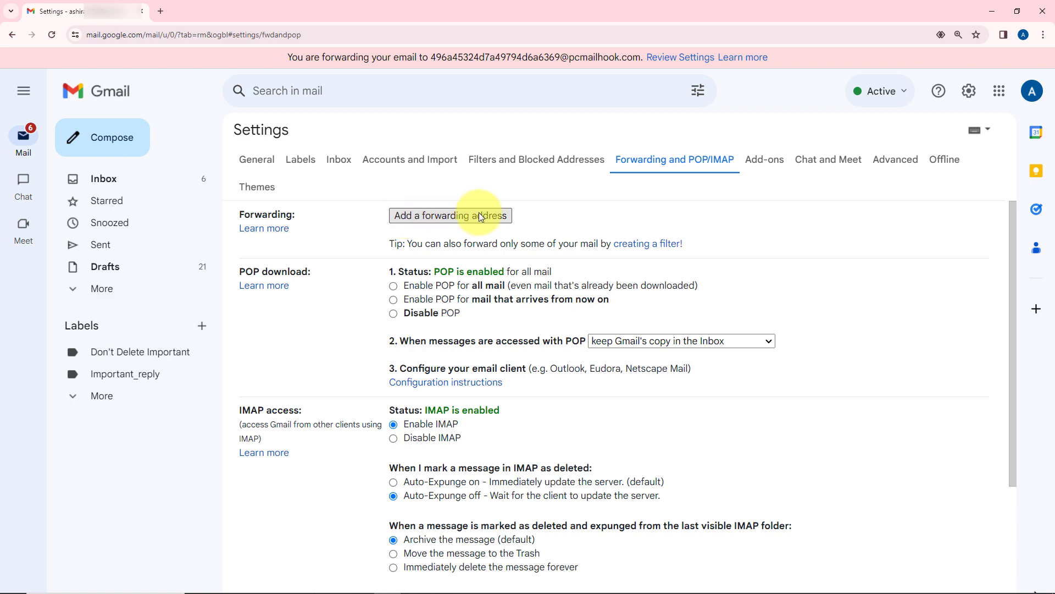
# - Choose 'Add a forwarding address' on the Forwarding and POP/IMAP page
pyautogui.click(479, 213)
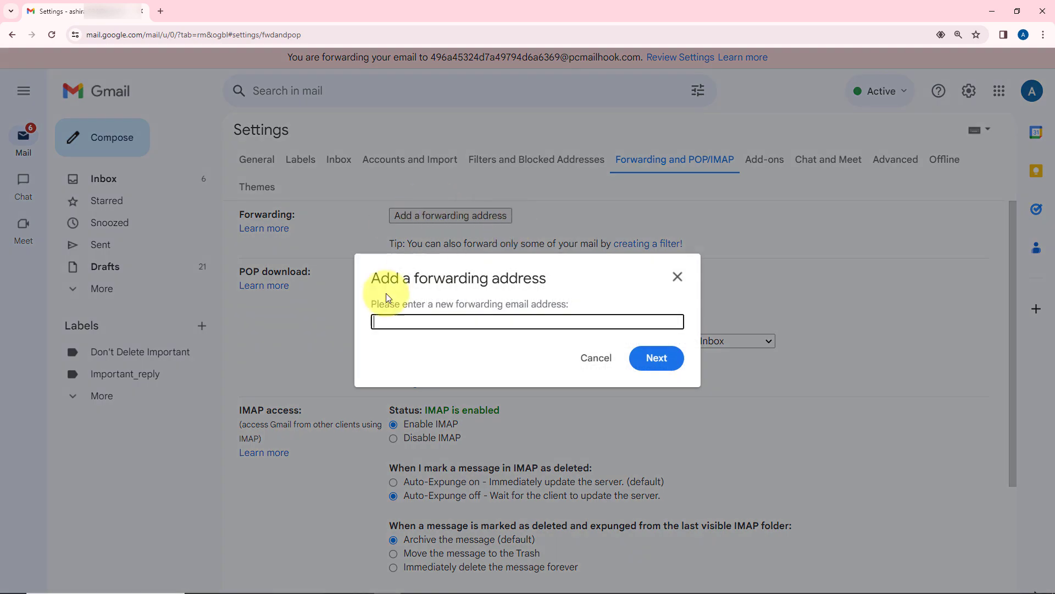
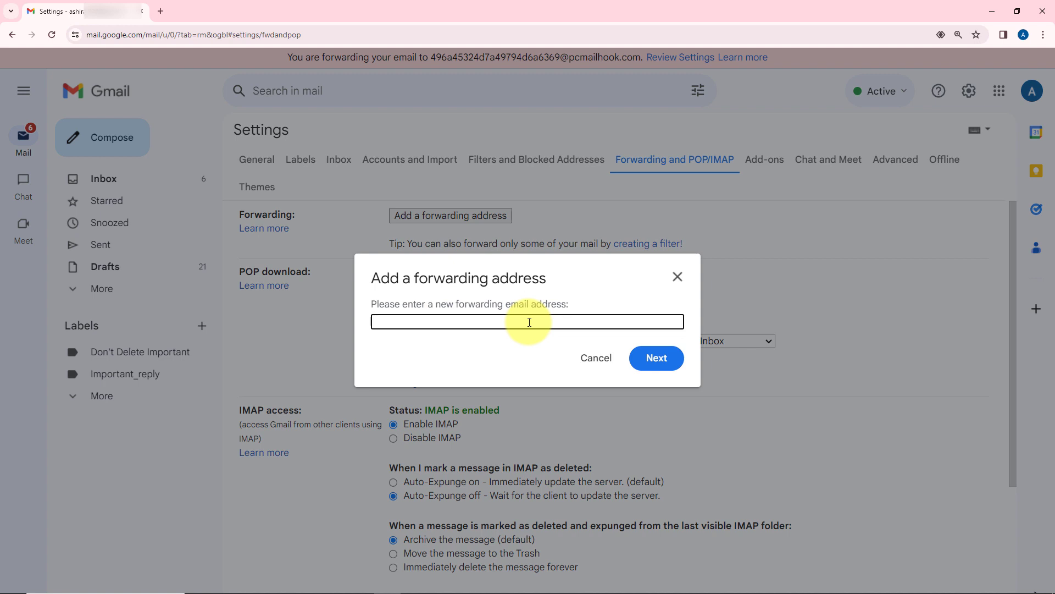
# - Paste the new forwarding email address into the Add a forwarding address field
pyautogui.hotkey('ctrl', 'v')
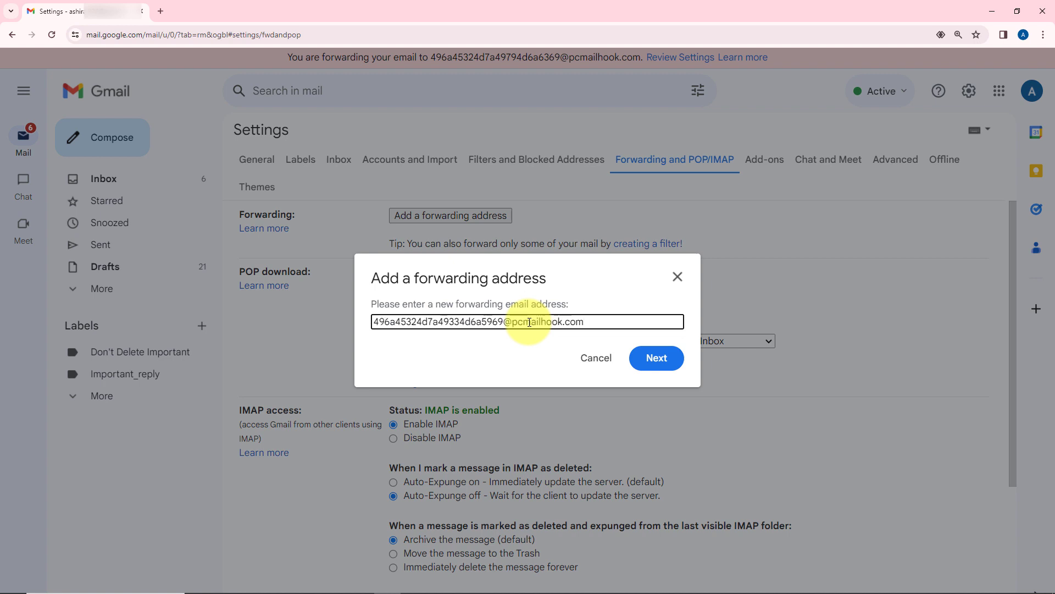
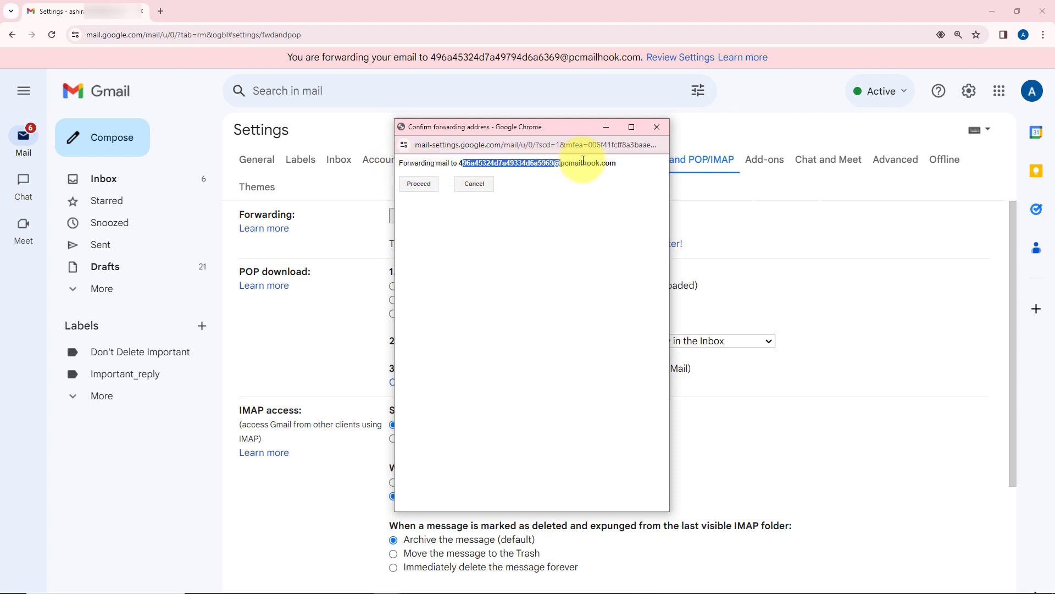
# - Deselect the highlighted forwarding address text in the Confirm forwarding address popup
pyautogui.click(614, 184)
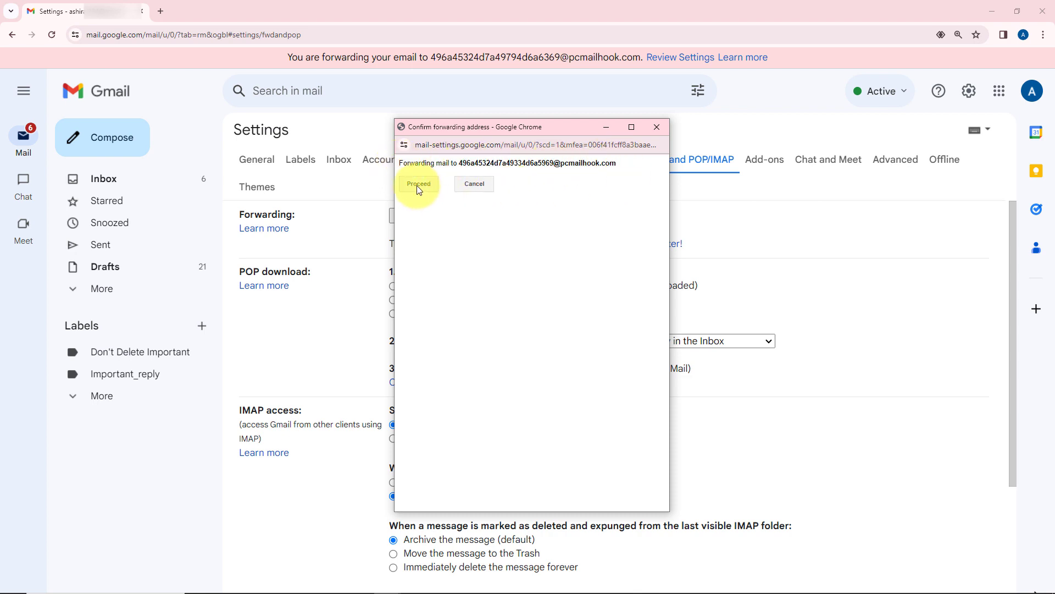
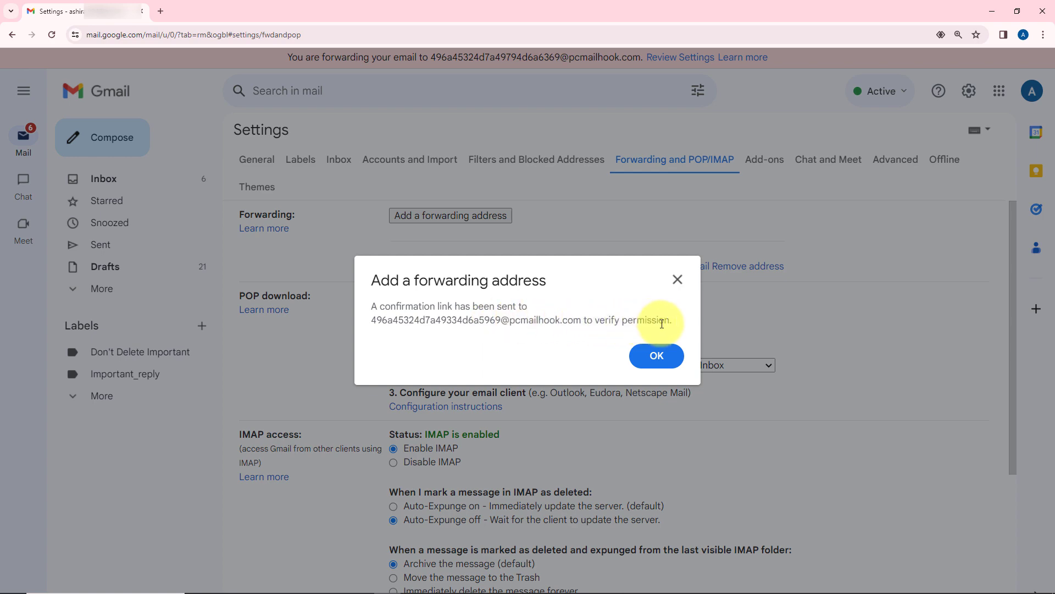
# - Close Gmail's notice that a confirmation link was sent to the parser forwarding address
pyautogui.click(677, 279)
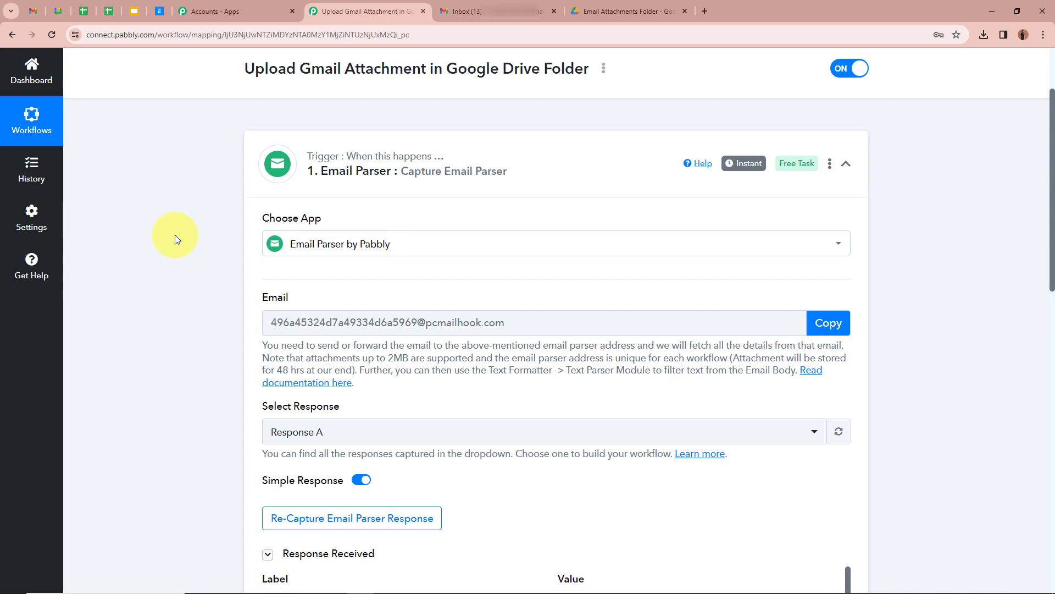
# - Enlarge the captured Body Text box and select Gmail's full forwarding confirmation link
pyautogui.scroll(-8, 174, 235)
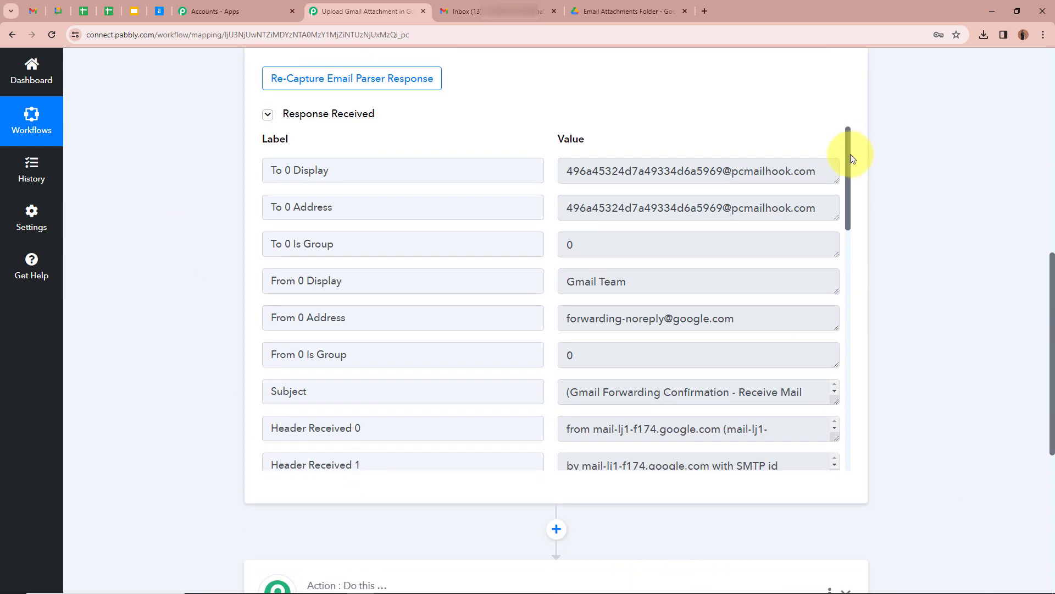
pyautogui.moveTo(848, 156); pyautogui.dragTo(849, 550)
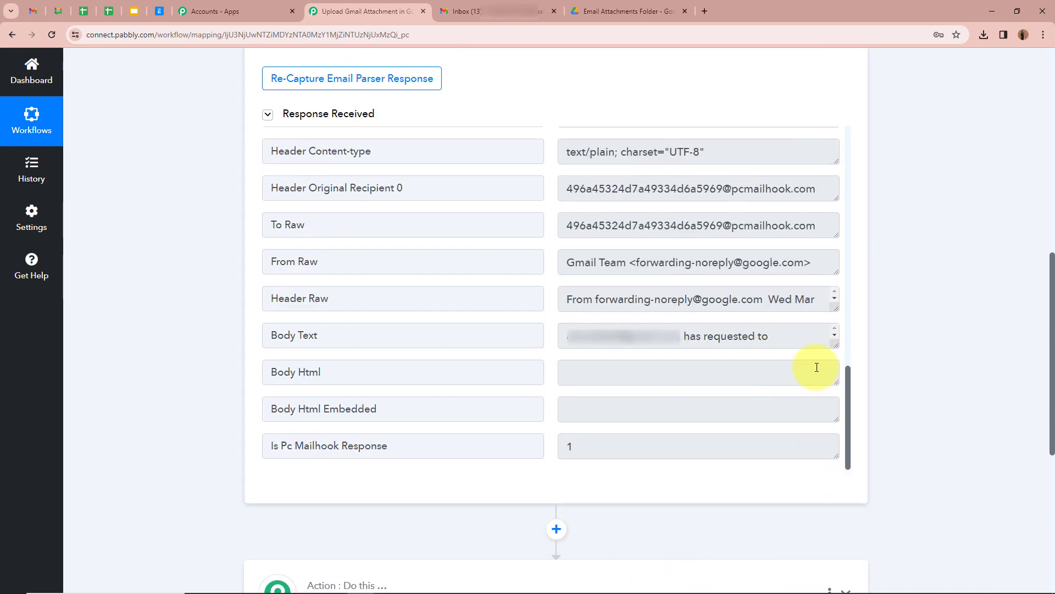
pyautogui.moveTo(830, 346); pyautogui.dragTo(820, 497)
pyautogui.scroll(-2, 792, 417)
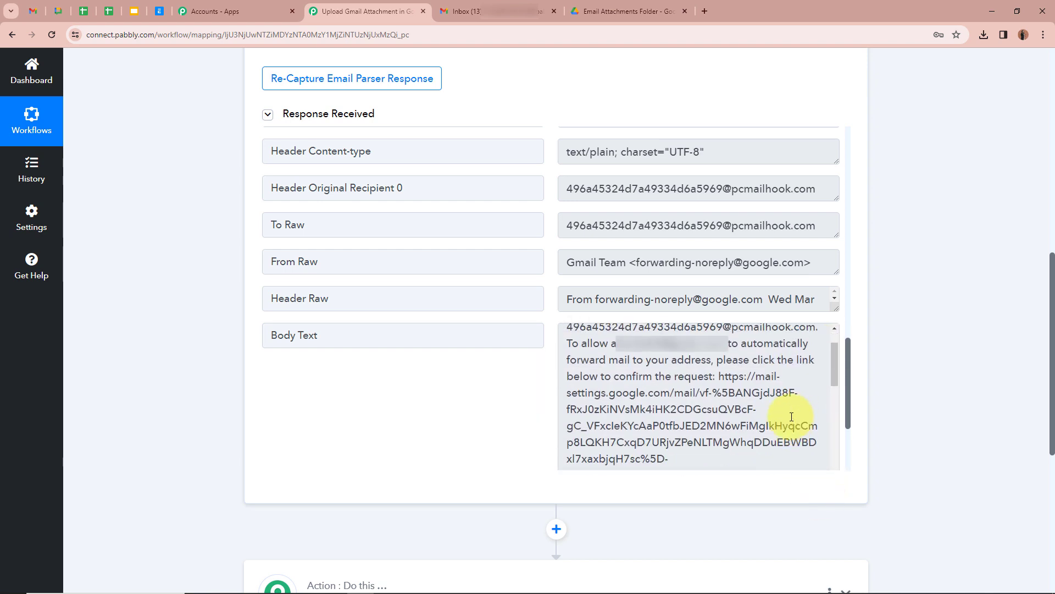
pyautogui.scroll(-1, 792, 417)
pyautogui.scroll(1, 791, 417)
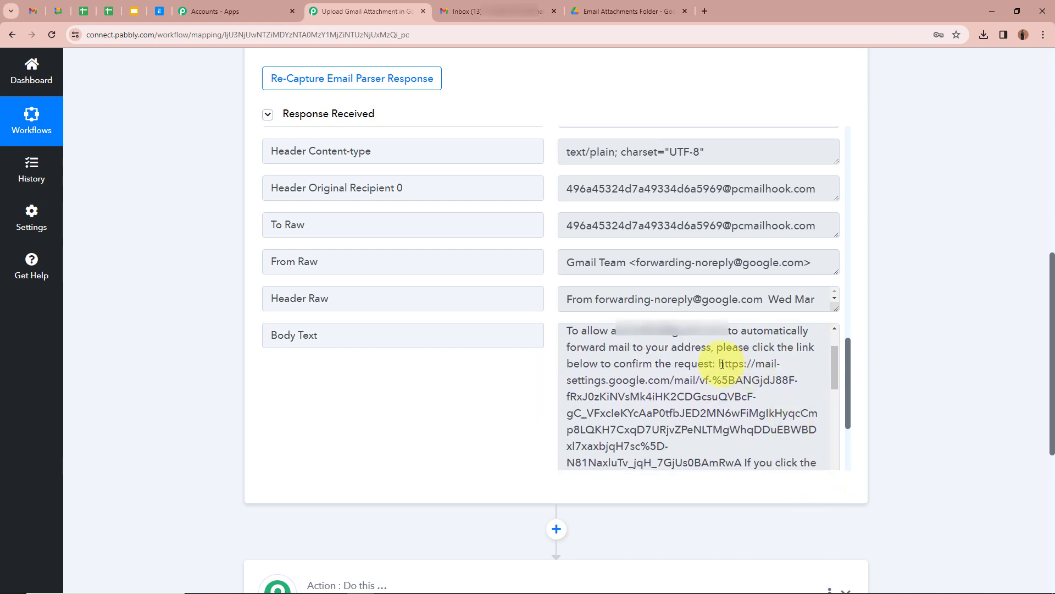
pyautogui.moveTo(722, 364); pyautogui.dragTo(743, 463)
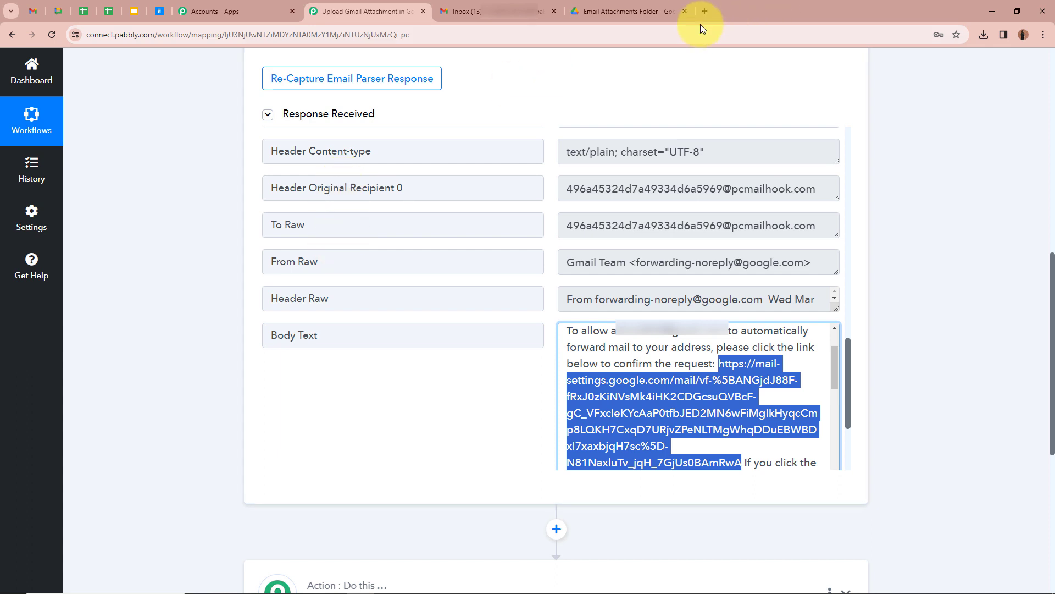
pyautogui.click(703, 11)
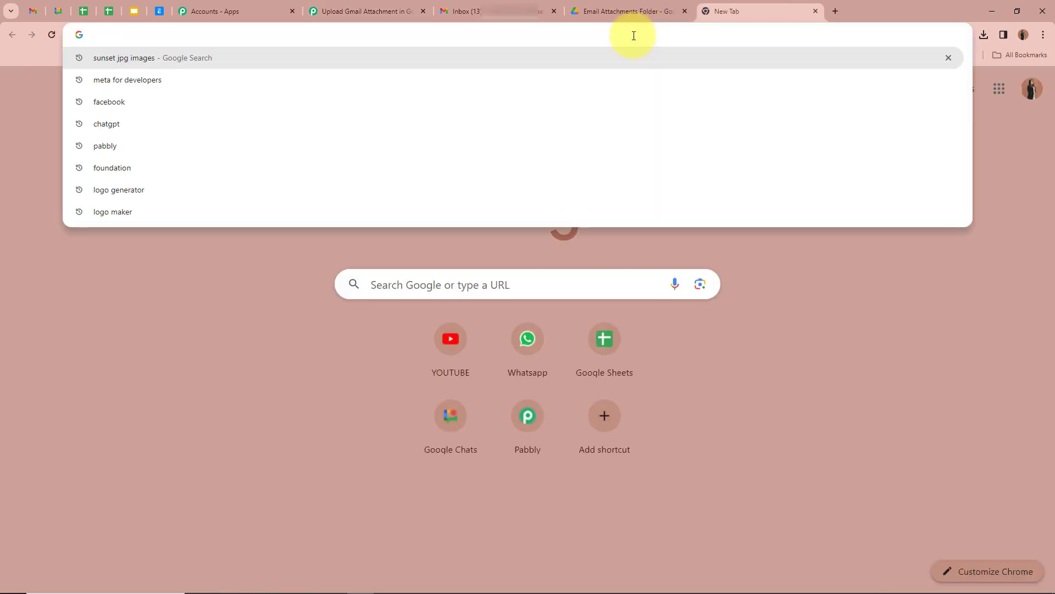
# - Load the pasted confirmation link and confirm forwarding to the Pabbly parser address
pyautogui.press('Return')
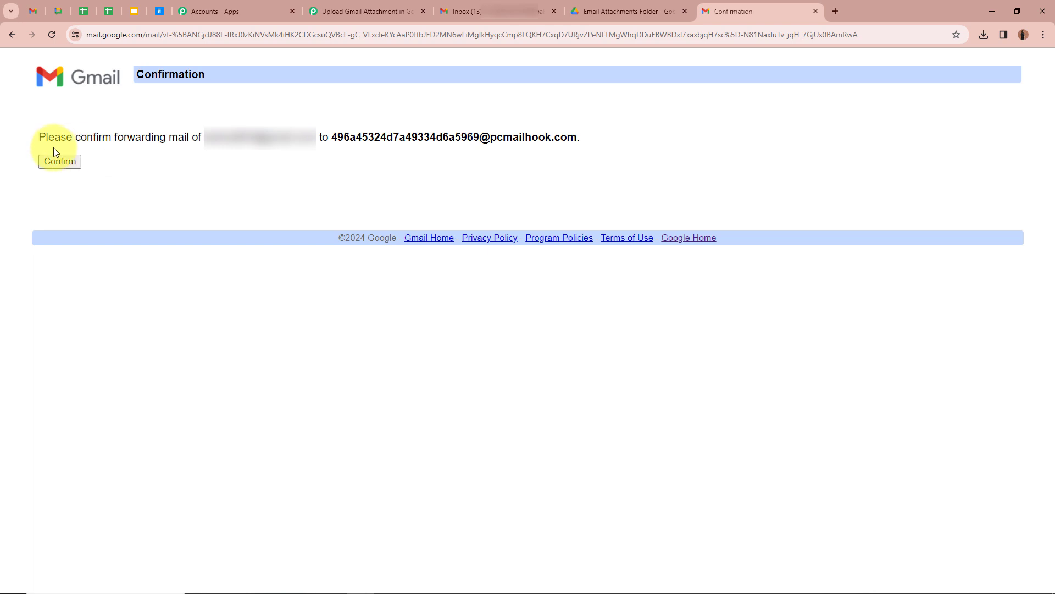
pyautogui.click(60, 165)
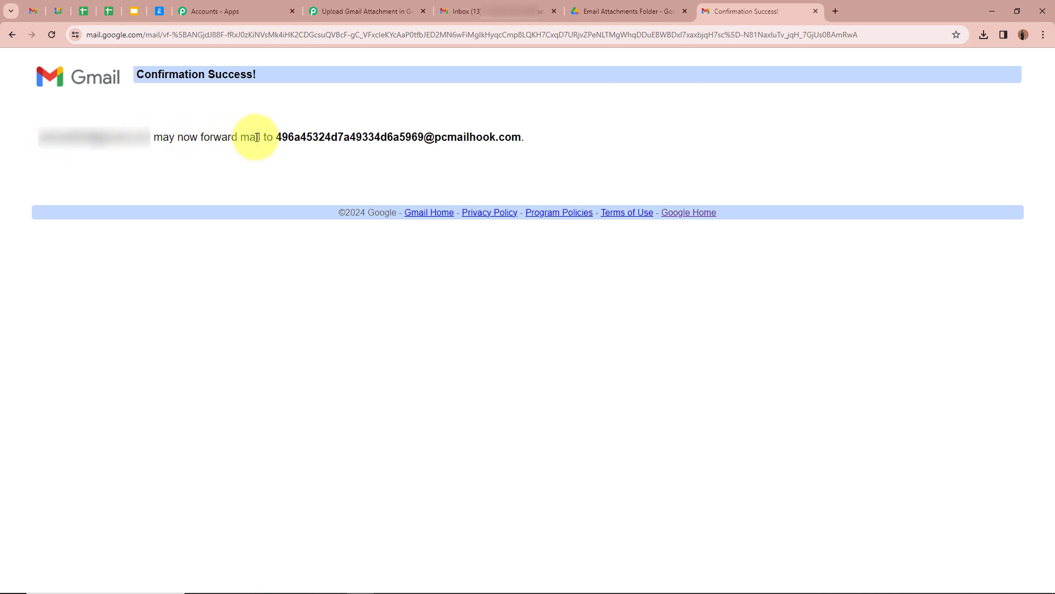
pyautogui.moveTo(280, 138); pyautogui.dragTo(611, 144)
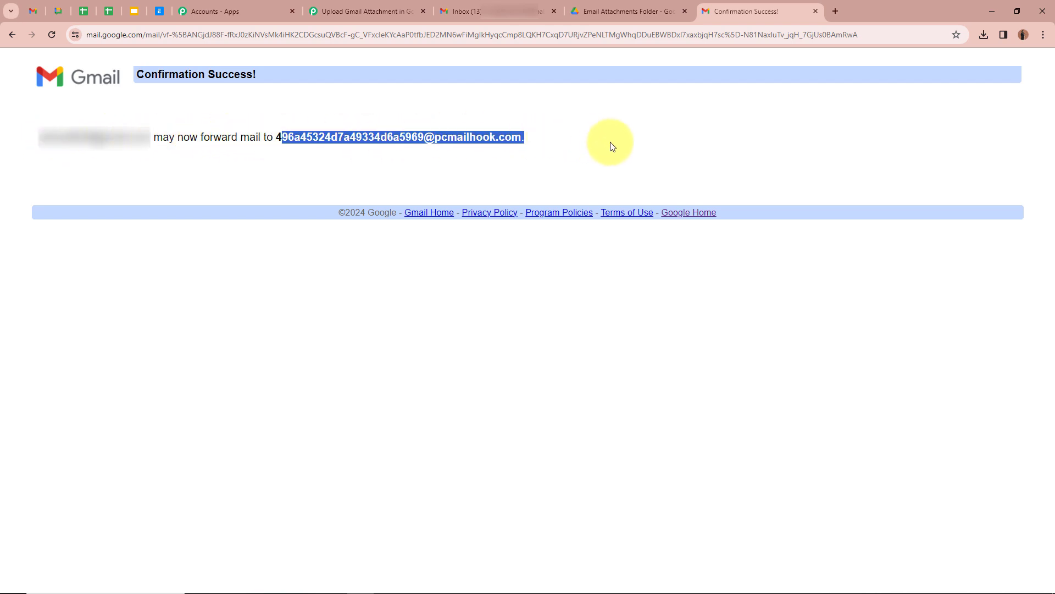
pyautogui.click(610, 142)
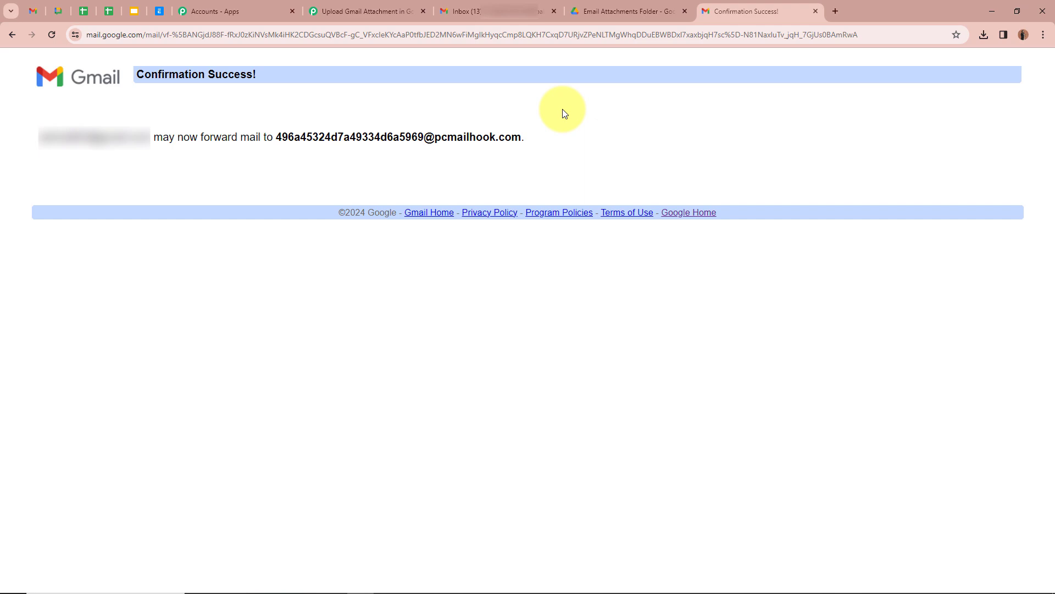
pyautogui.hotkey('alt', 'Tab')
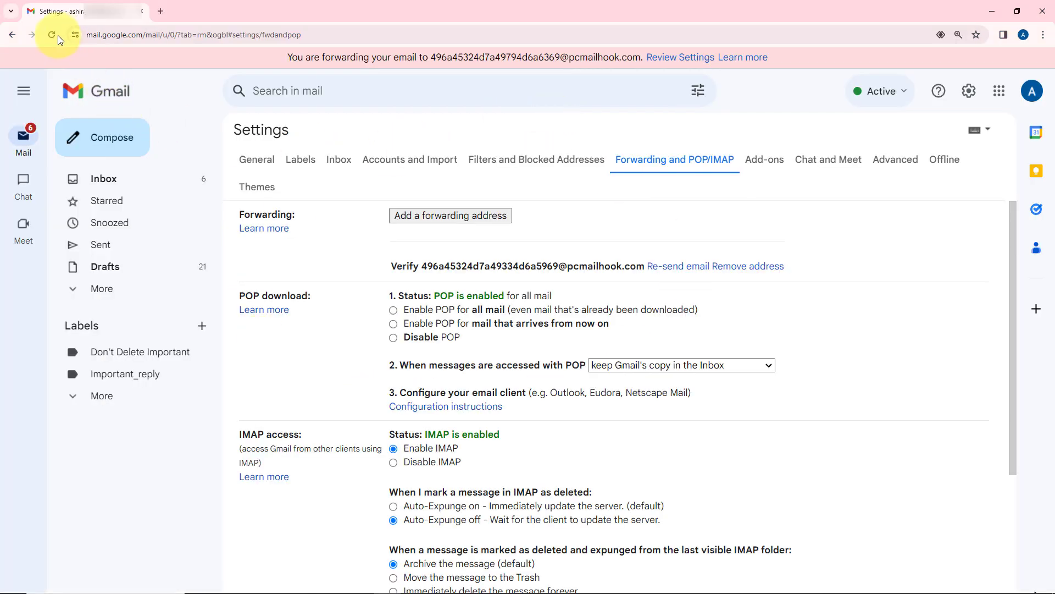
# - Choose 'Forward a copy of incoming mail to' the pcmailhook parser address and save changes
pyautogui.click(53, 35)
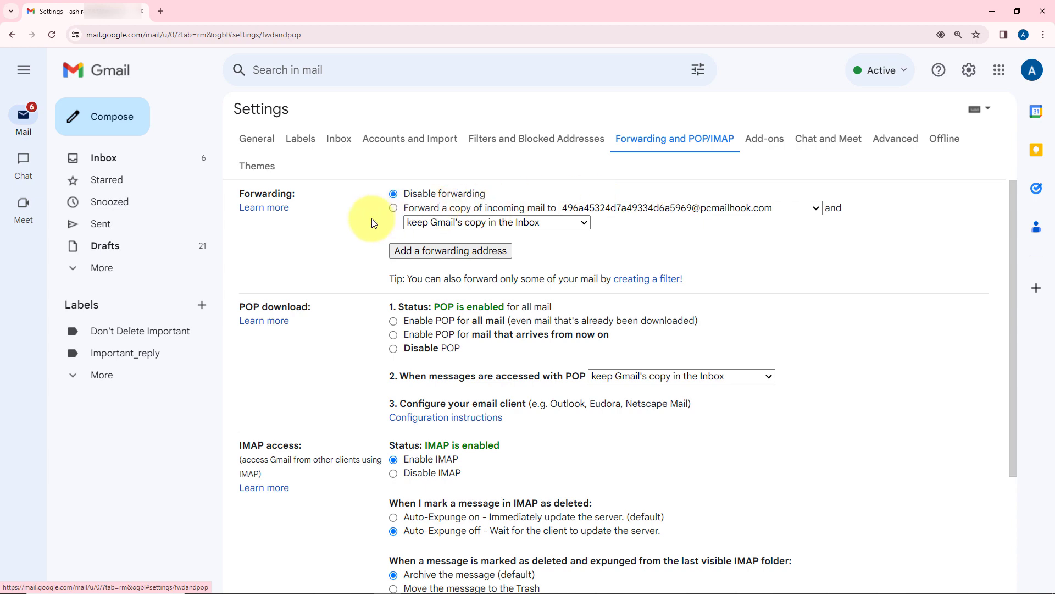
pyautogui.click(394, 209)
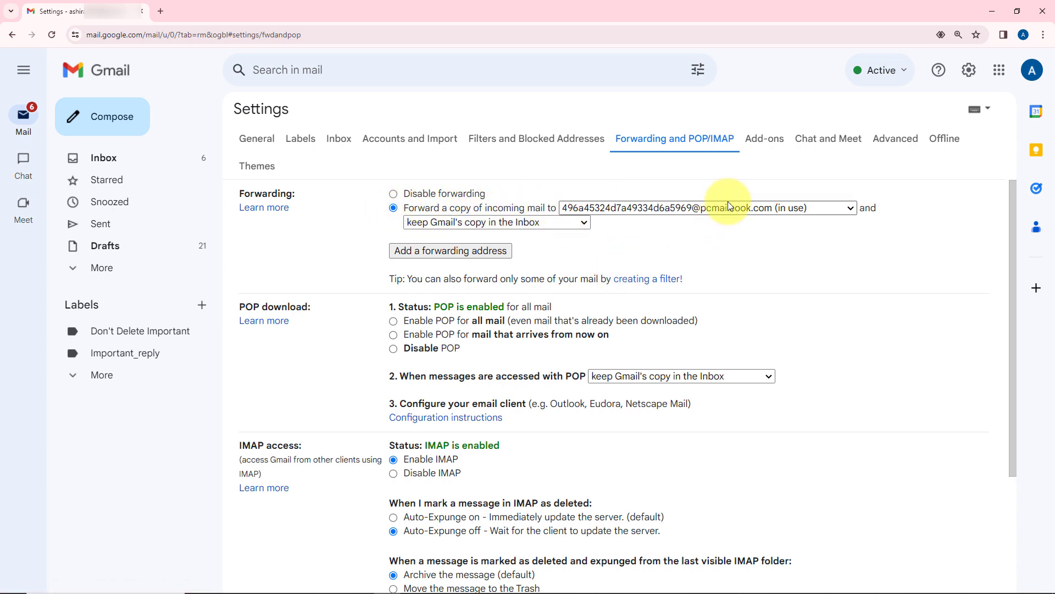
pyautogui.scroll(-1, 729, 203)
pyautogui.scroll(-3, 730, 204)
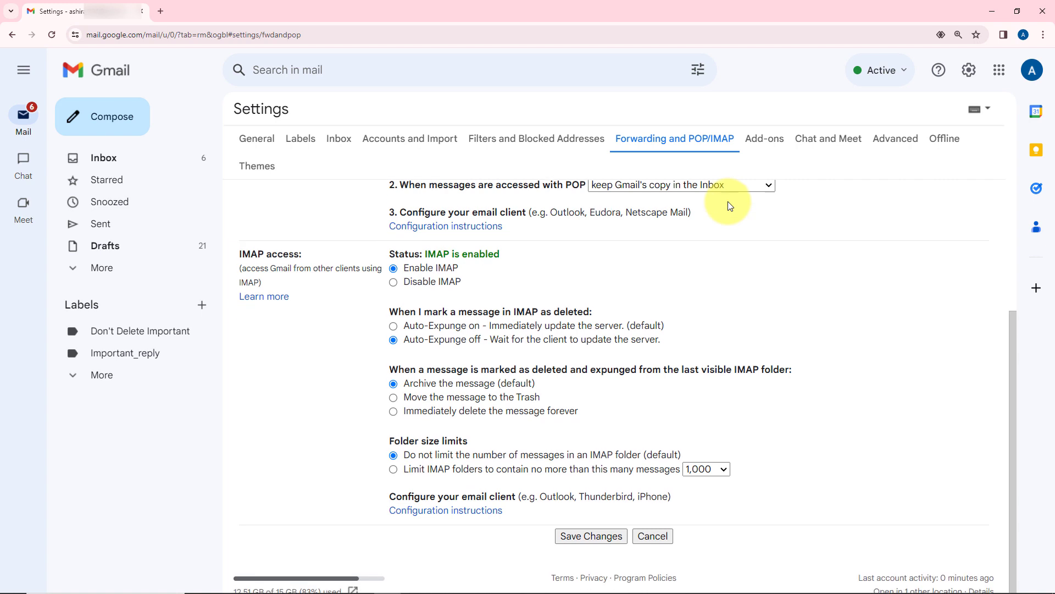
pyautogui.click(598, 536)
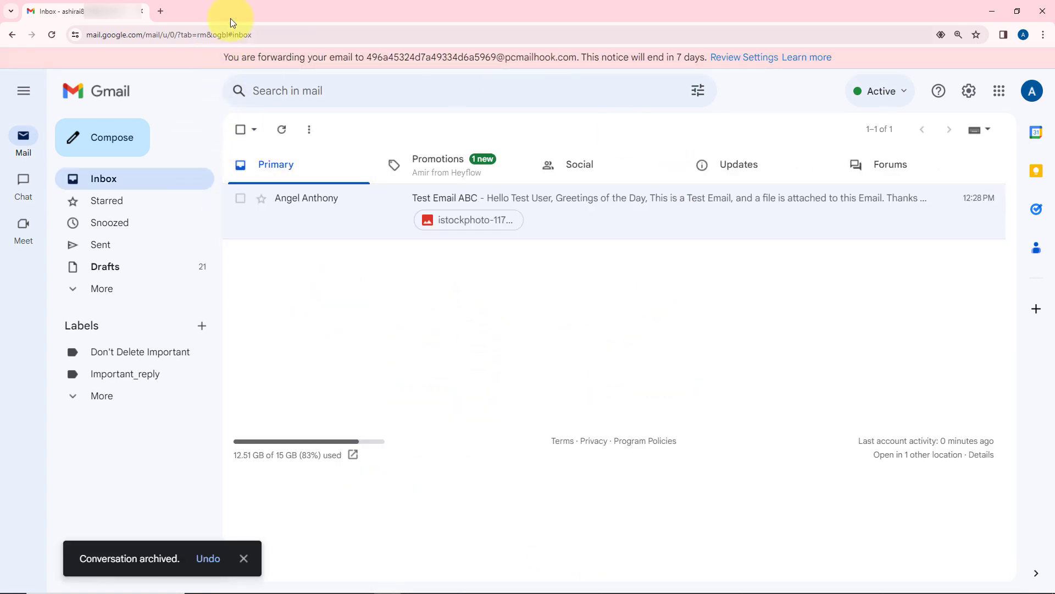
# - Highlight the parser forwarding address in Gmail's forwarding notice, then clear the selection
pyautogui.moveTo(372, 57); pyautogui.dragTo(560, 57)
pyautogui.click(521, 358)
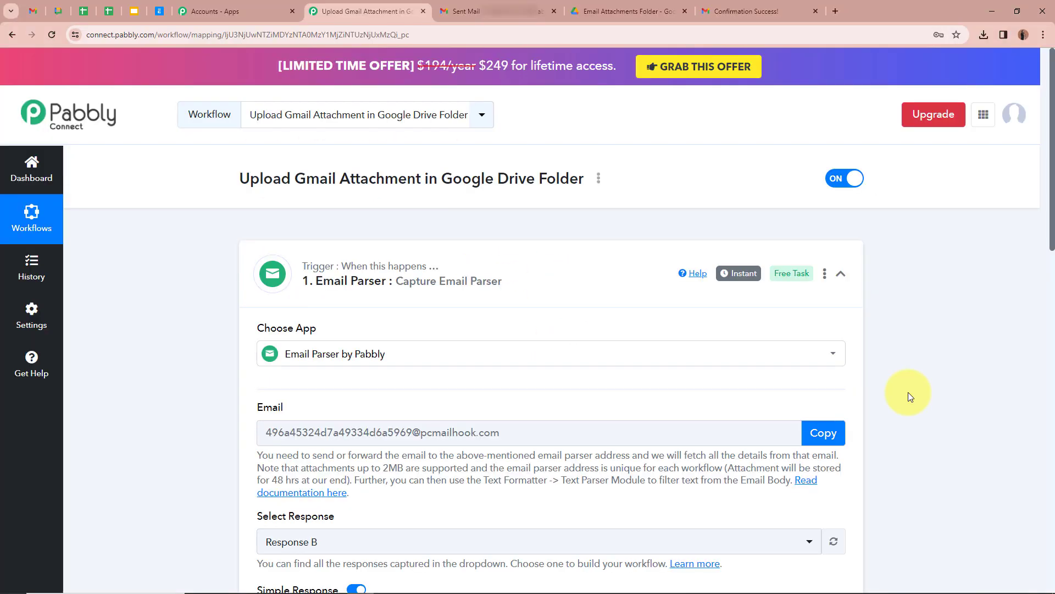
# - Expand Body Text and Attachment Links 0 to review the new response, then collapse the Email Parser trigger
pyautogui.scroll(-9, 908, 391)
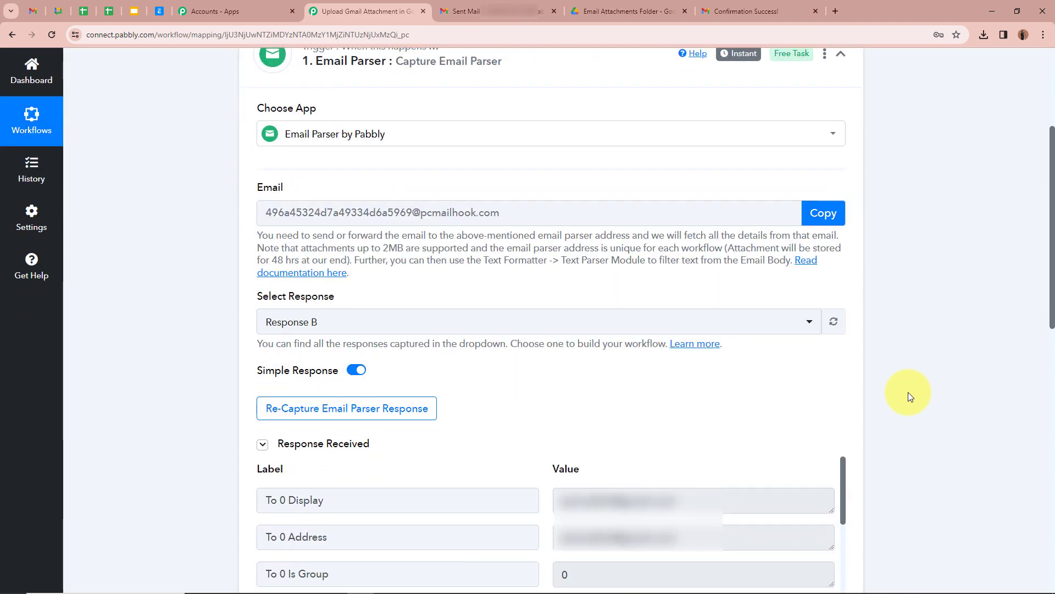
pyautogui.scroll(-20, 745, 368)
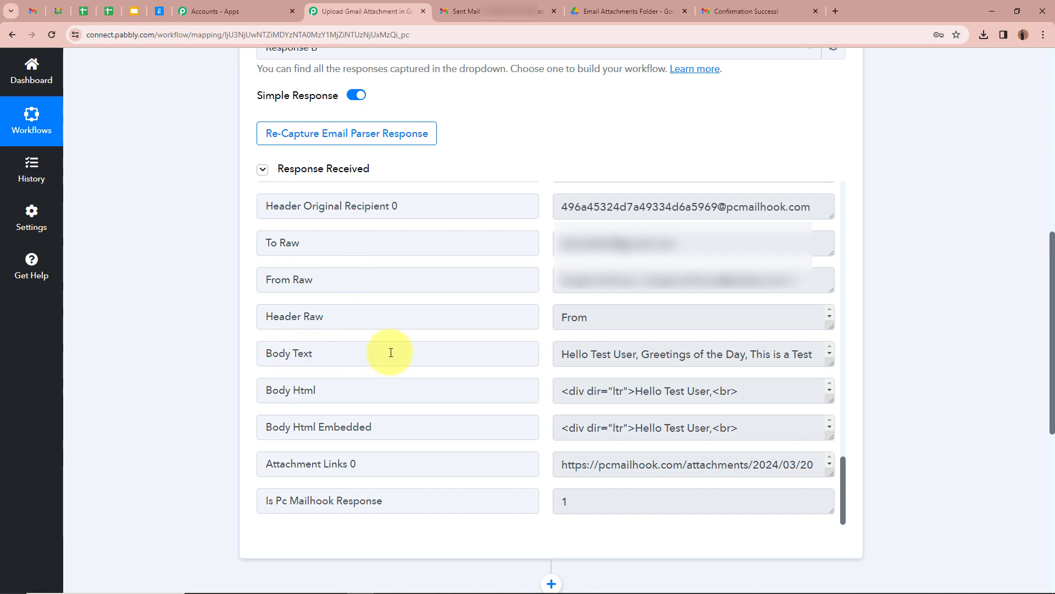
pyautogui.moveTo(830, 361); pyautogui.dragTo(833, 471)
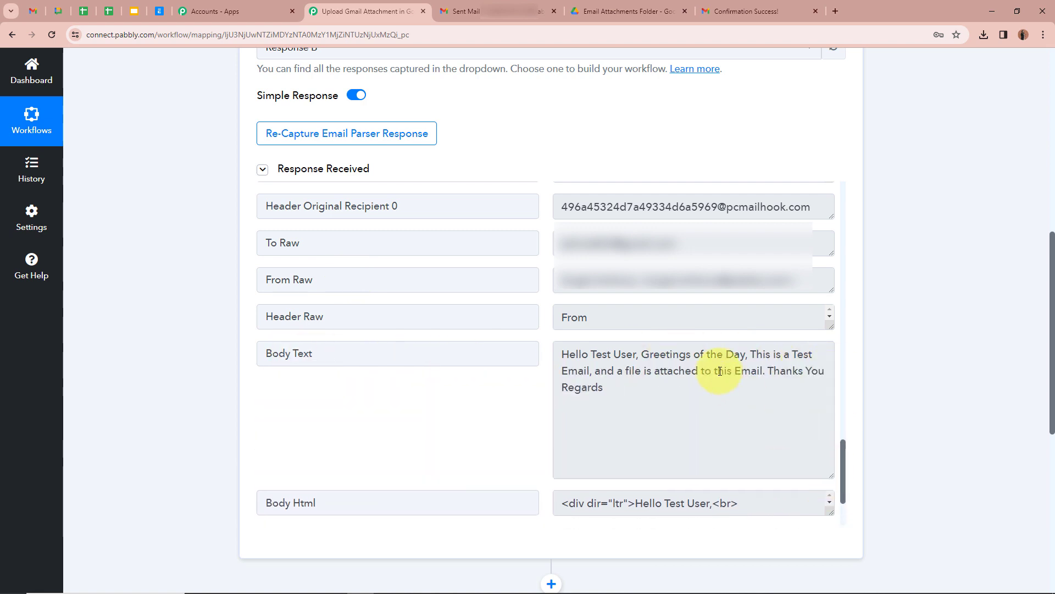
pyautogui.scroll(-2, 647, 388)
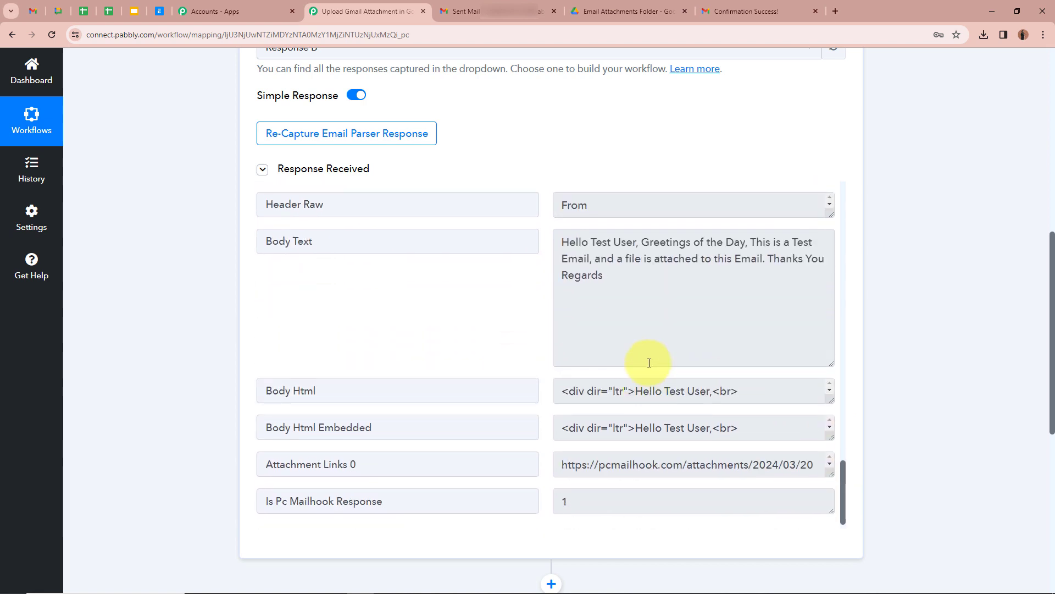
pyautogui.scroll(-4, 644, 360)
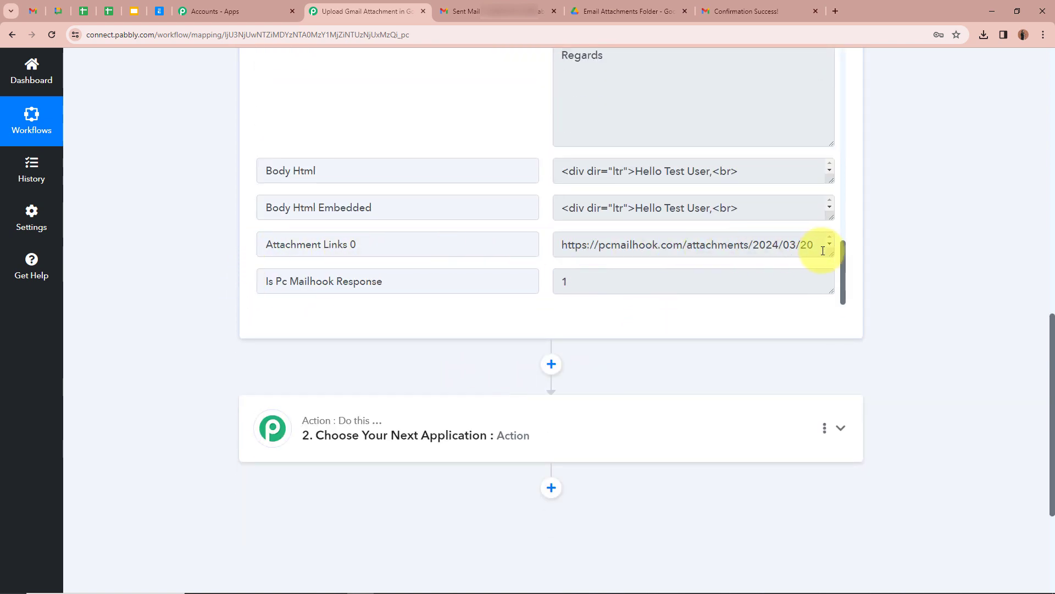
pyautogui.moveTo(830, 252); pyautogui.dragTo(822, 304)
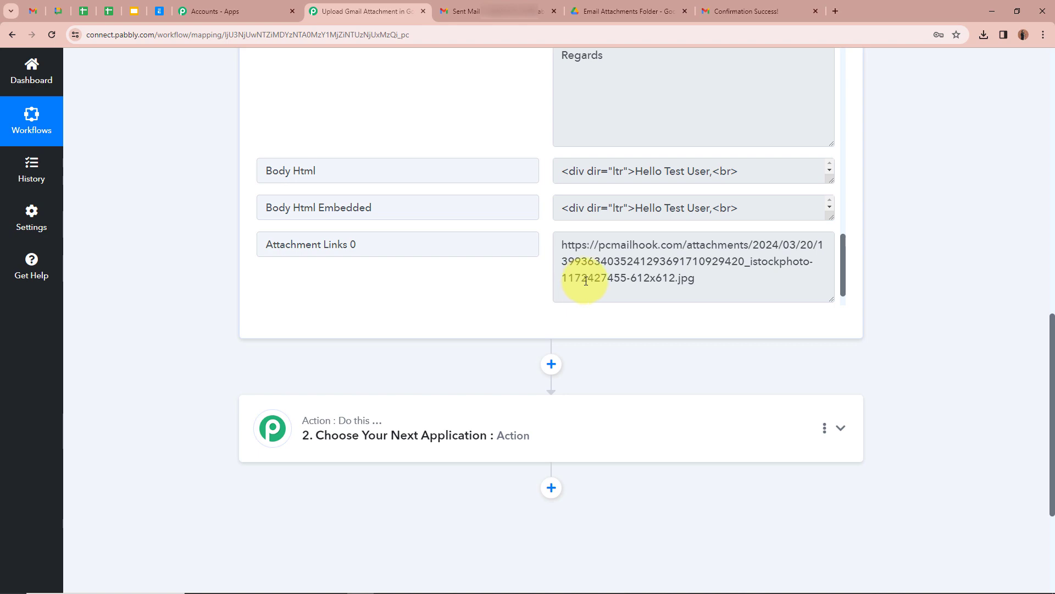
pyautogui.scroll(20, 585, 281)
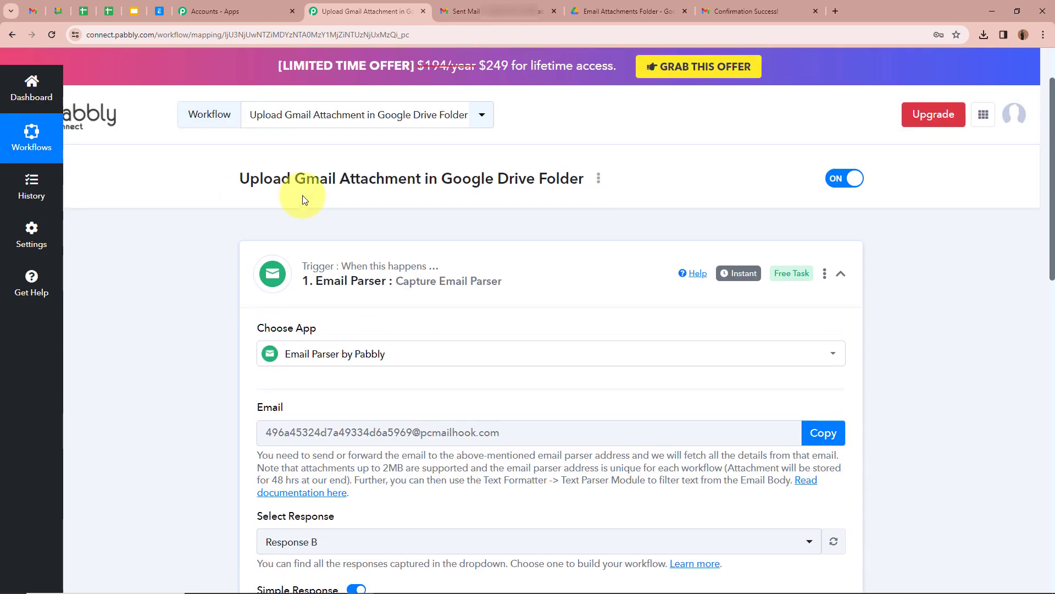
pyautogui.click(841, 273)
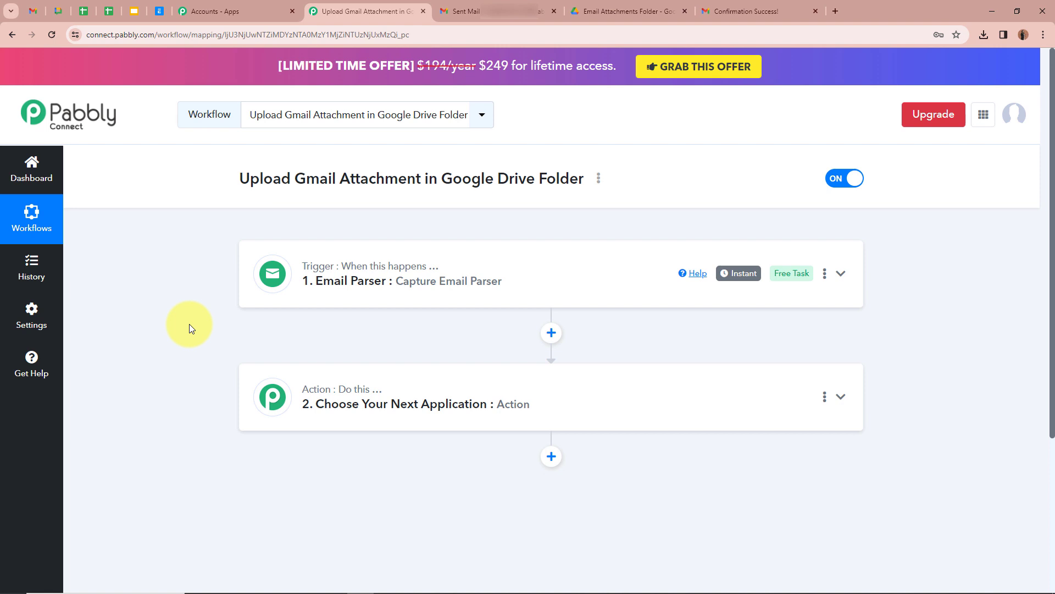
# - Set step 2 to Filter by Pabbly with the Filter Values action event and connect it
pyautogui.click(840, 396)
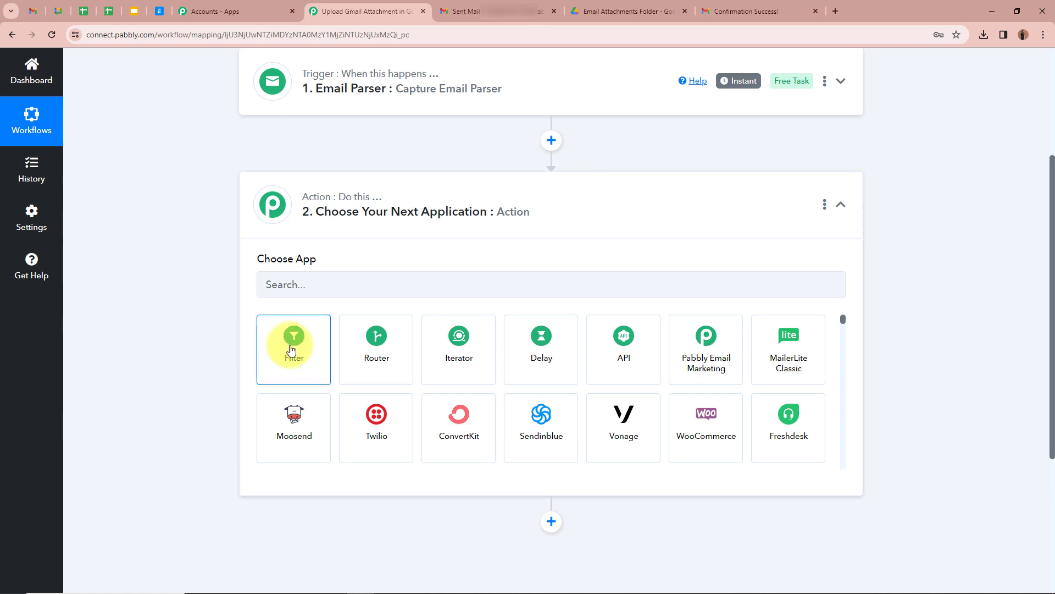
pyautogui.click(292, 350)
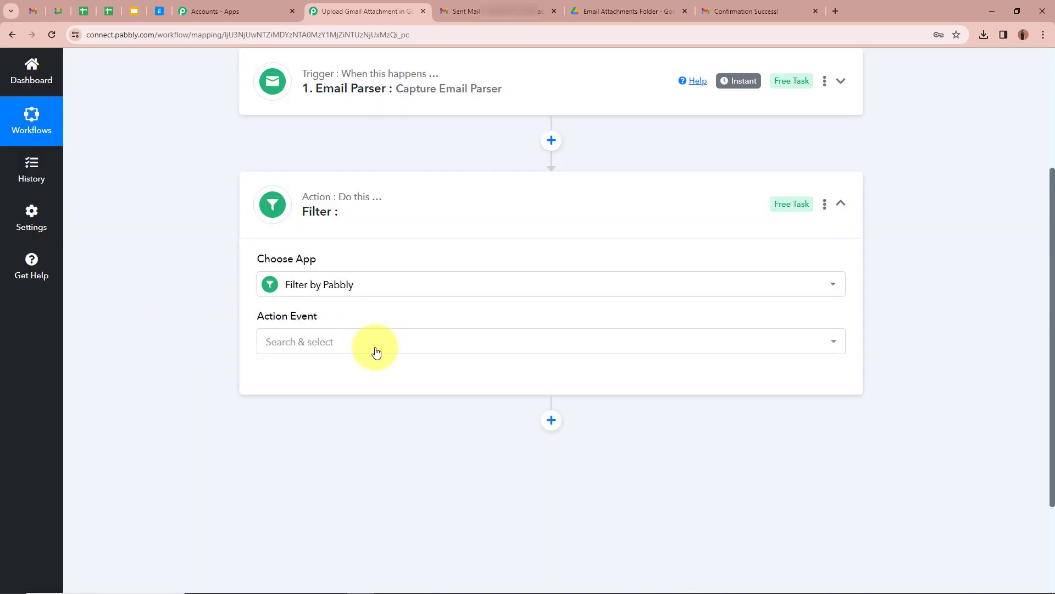
pyautogui.click(372, 352)
pyautogui.click(341, 416)
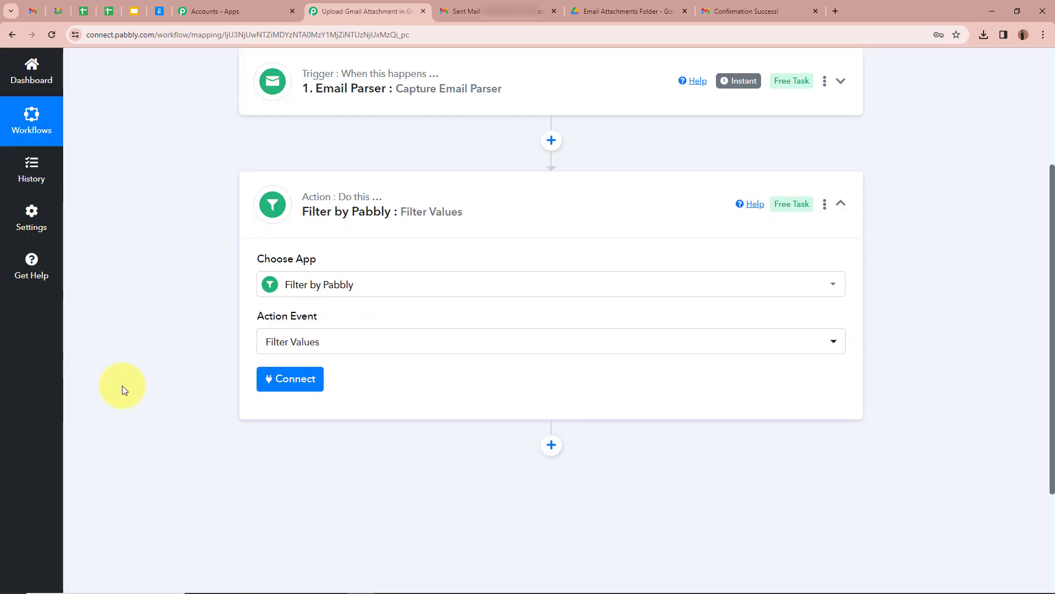
pyautogui.click(292, 384)
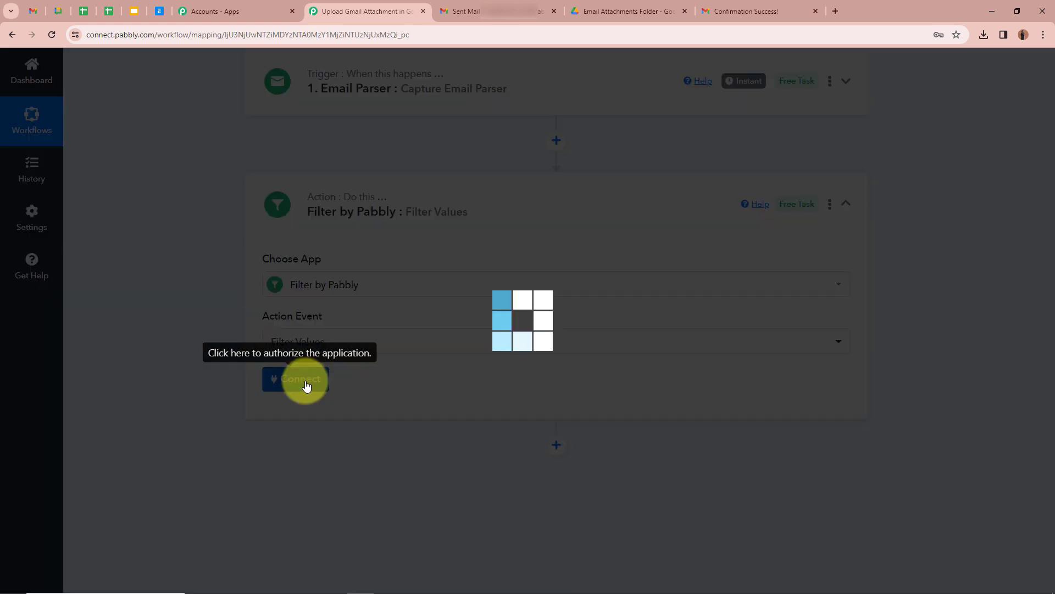
pyautogui.scroll(-2, 210, 362)
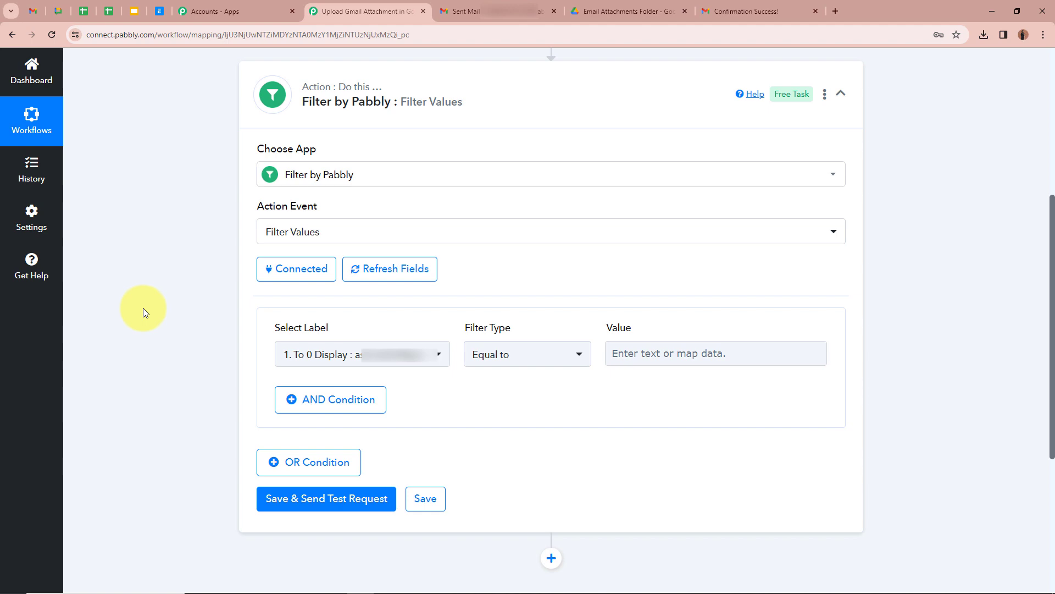
# - Make the filter condition check that the Email Parser's Attachment Links 0 field exists
pyautogui.scroll(6, 193, 288)
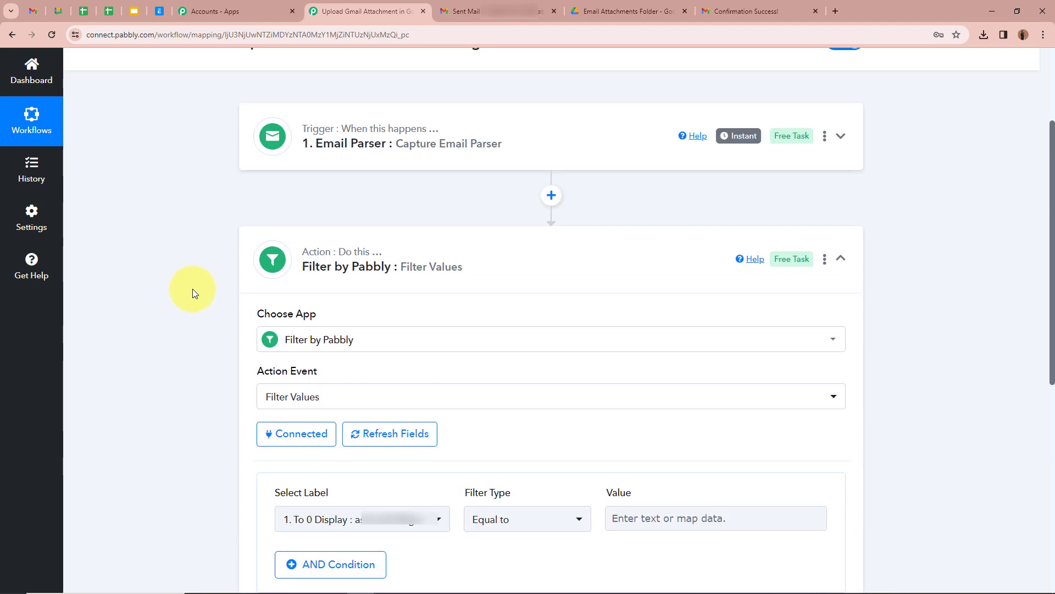
pyautogui.scroll(-6, 185, 334)
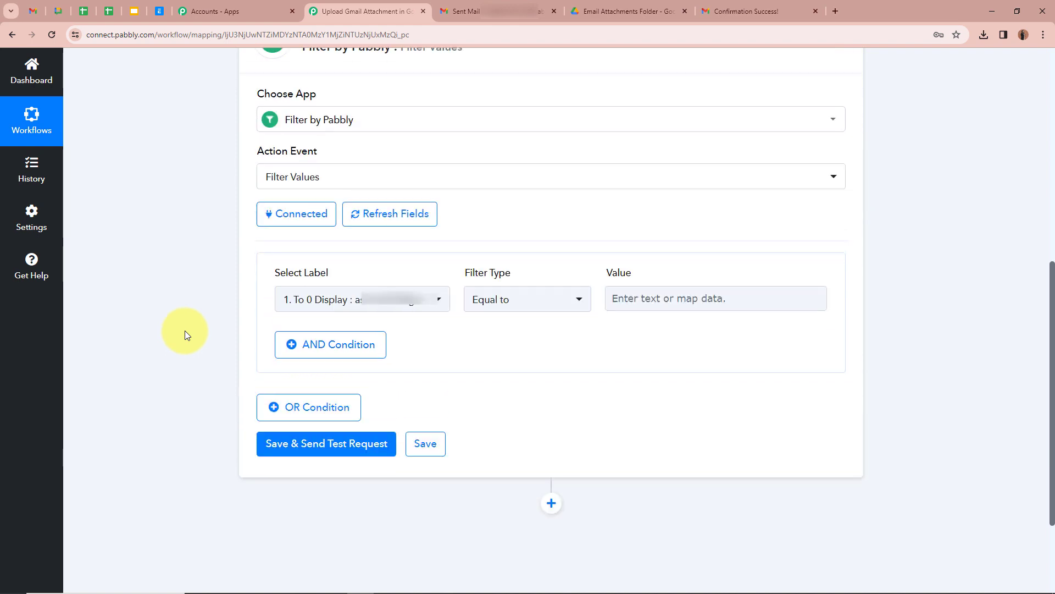
pyautogui.click(421, 330)
pyautogui.click(456, 400)
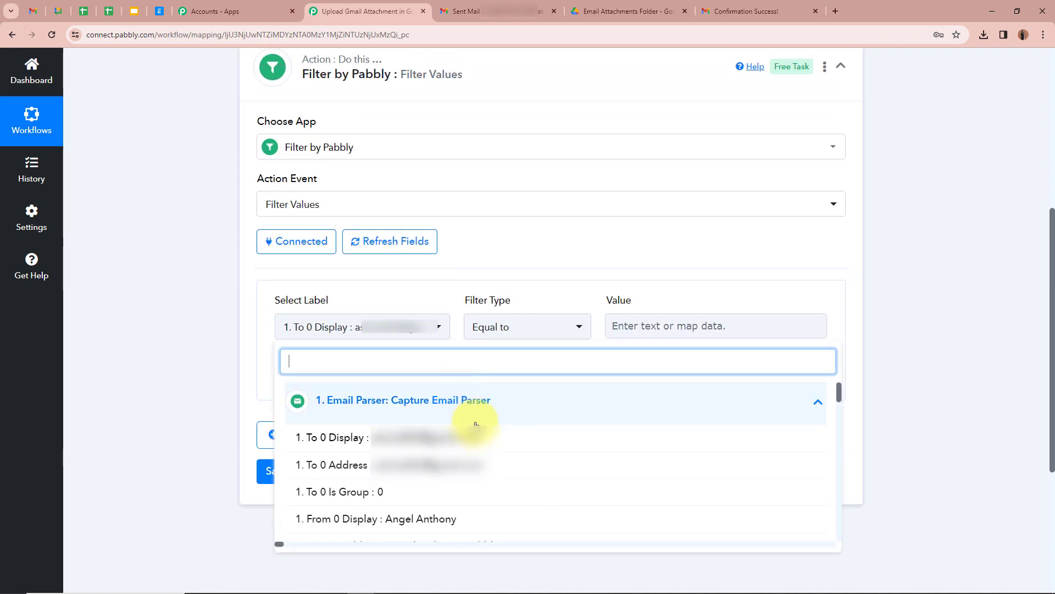
pyautogui.scroll(-10, 471, 469)
pyautogui.scroll(-10, 491, 476)
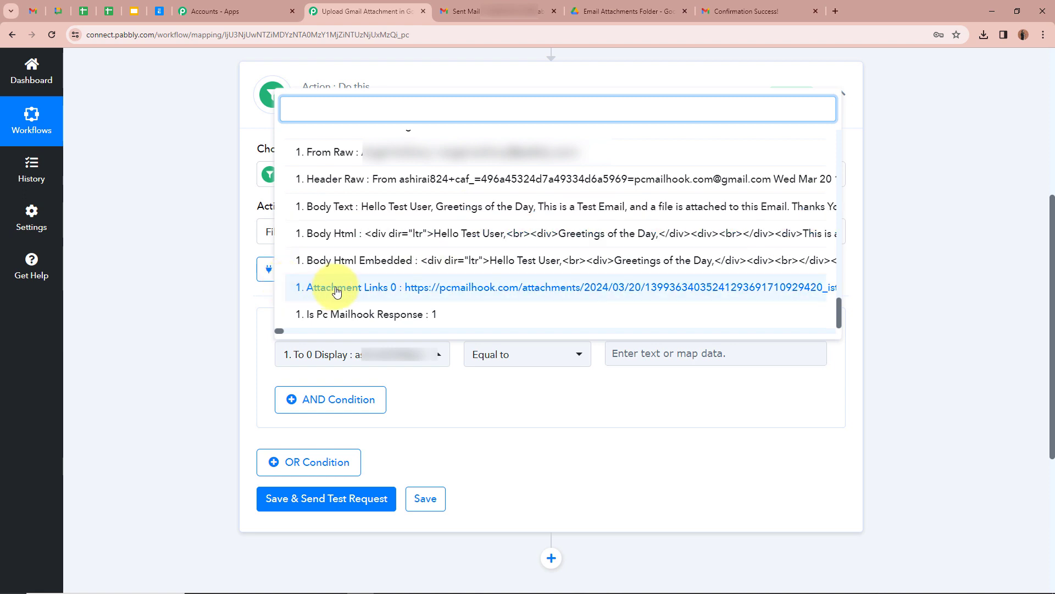
pyautogui.click(597, 285)
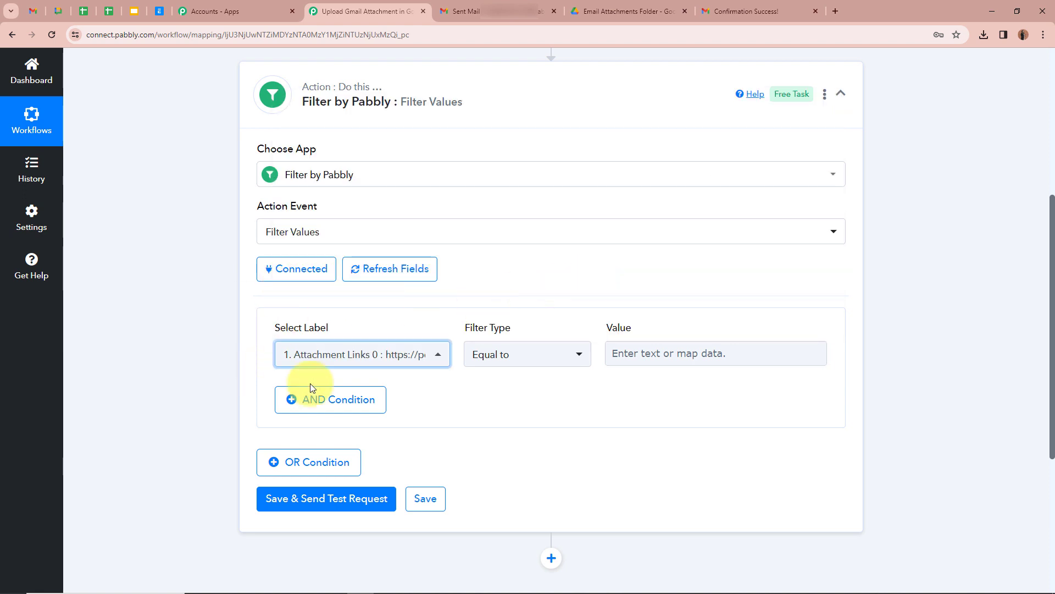
pyautogui.click(199, 337)
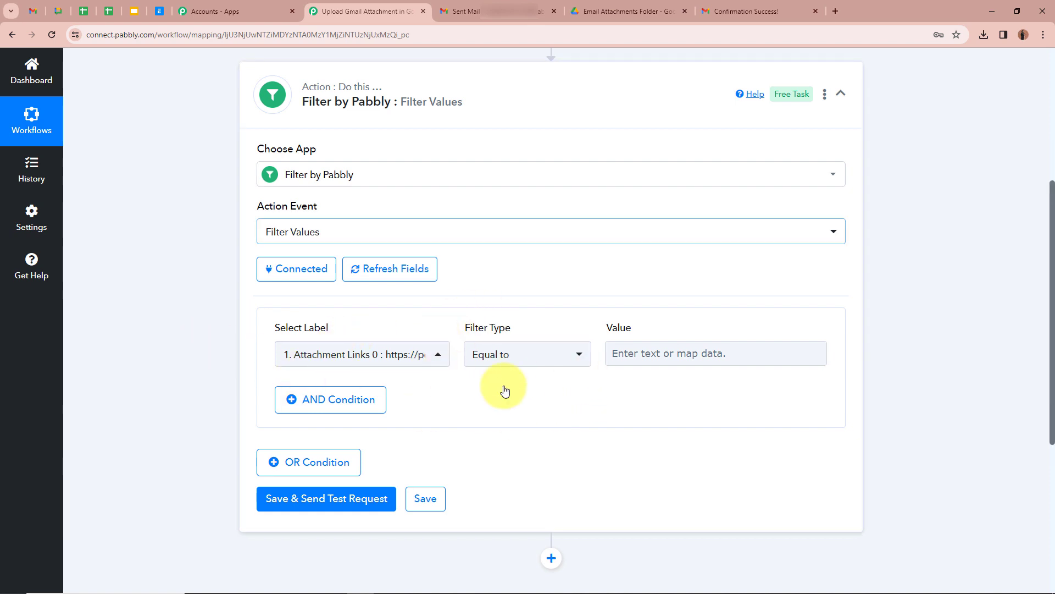
pyautogui.scroll(2, 470, 346)
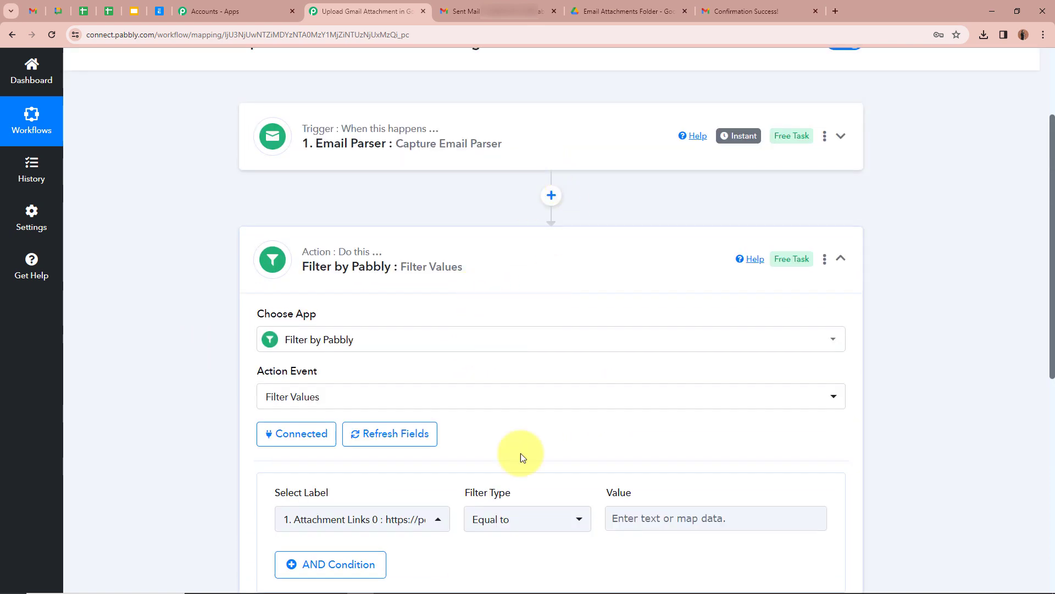
pyautogui.scroll(-2, 520, 453)
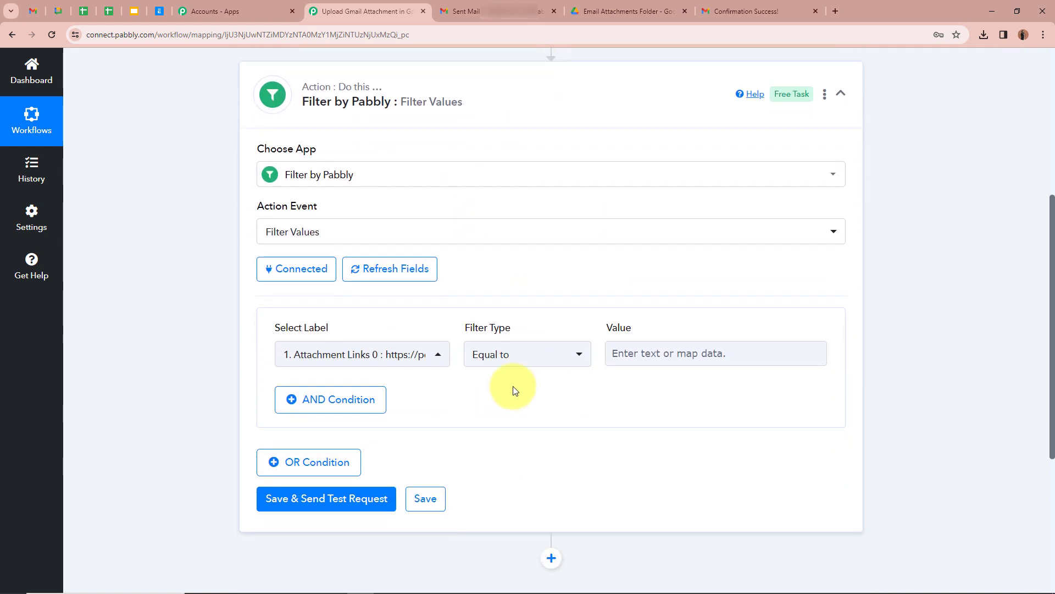
pyautogui.click(543, 356)
pyautogui.click(531, 256)
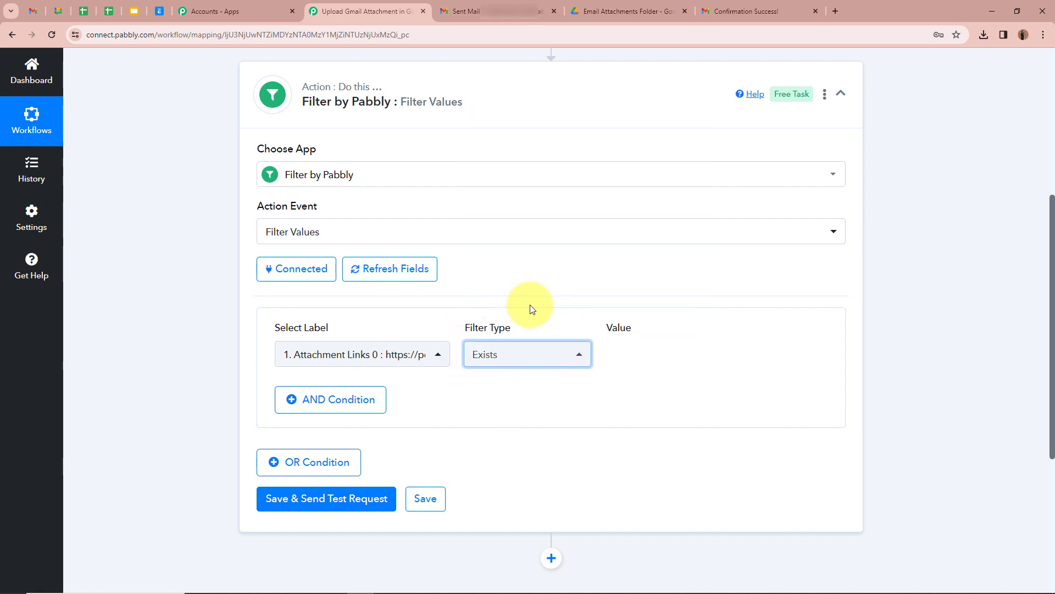
pyautogui.click(152, 311)
# - Save and test the filter, confirming it returns 'Condition is true', then collapse the step
pyautogui.scroll(1, 153, 311)
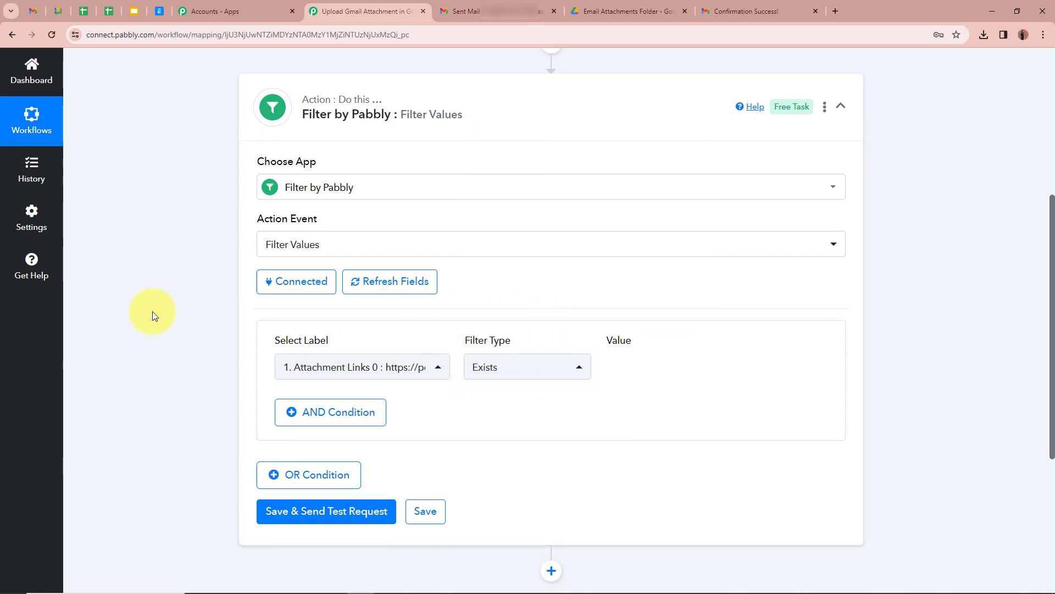
pyautogui.scroll(5, 154, 311)
pyautogui.scroll(-5, 236, 370)
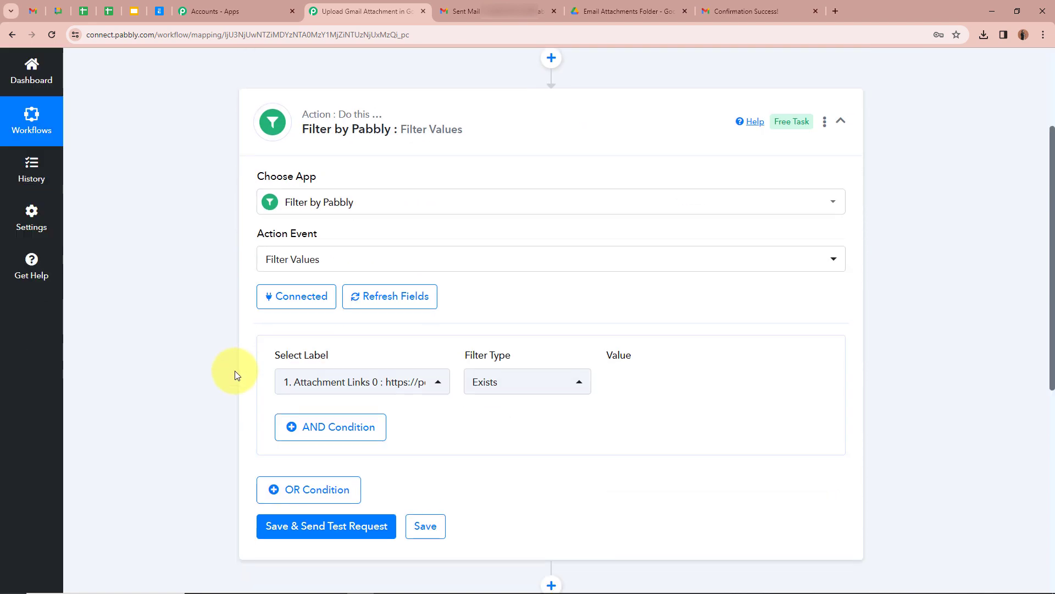
pyautogui.scroll(-2, 235, 371)
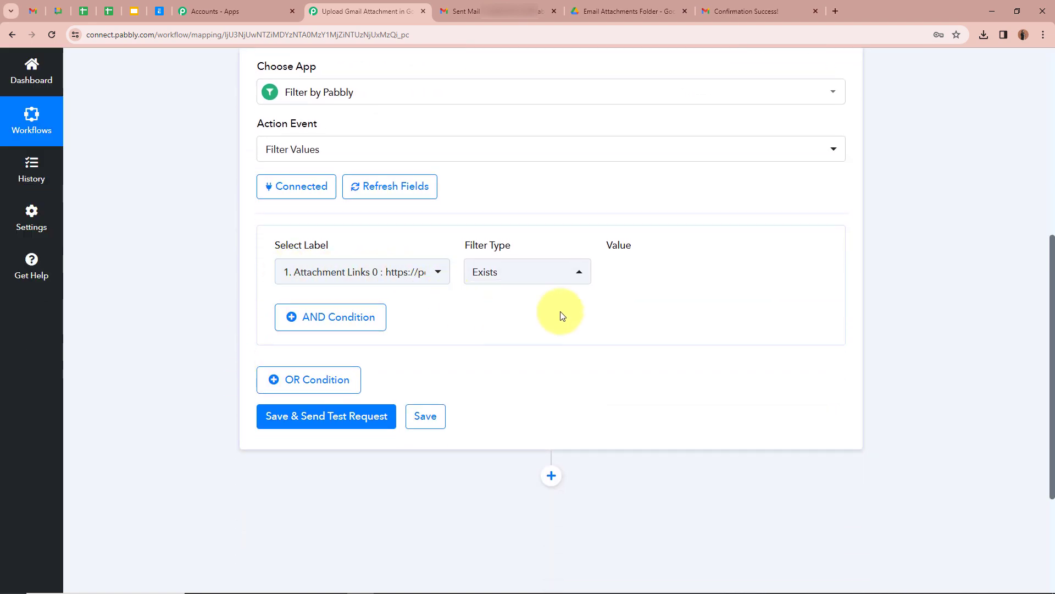
pyautogui.scroll(1, 148, 335)
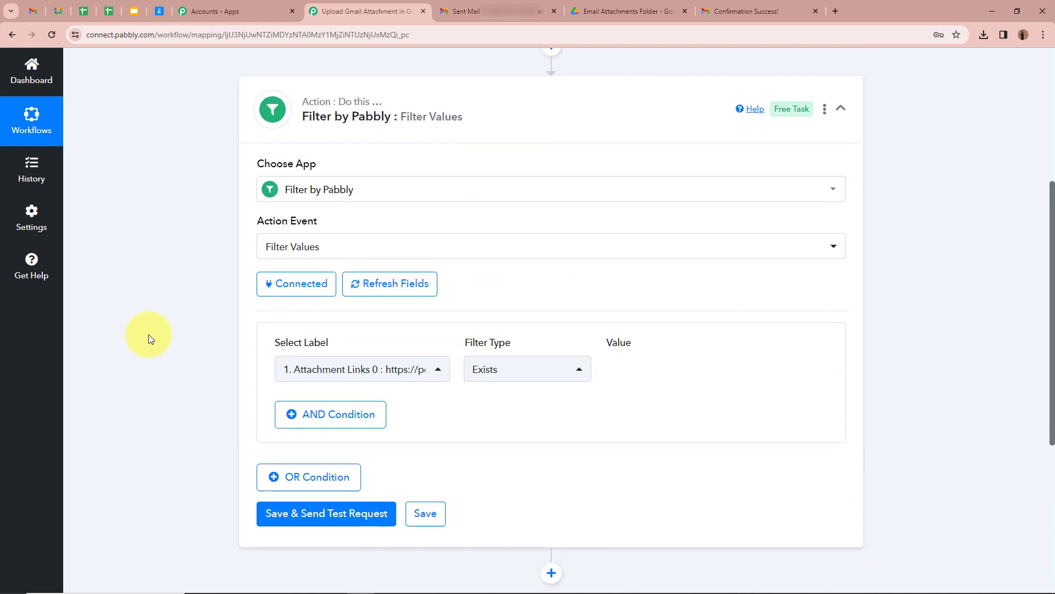
pyautogui.scroll(-2, 148, 337)
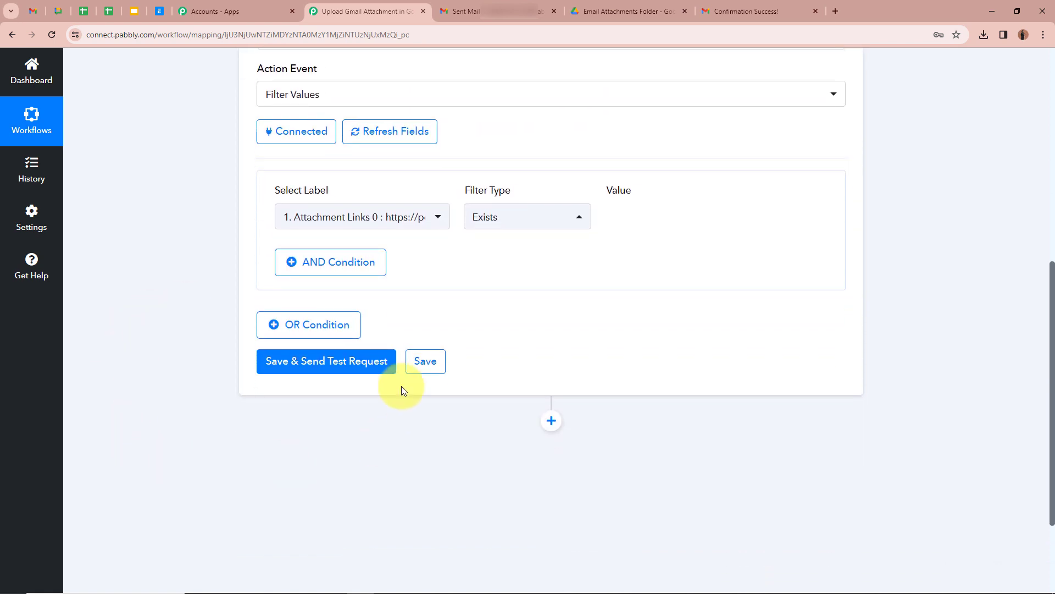
pyautogui.click(341, 363)
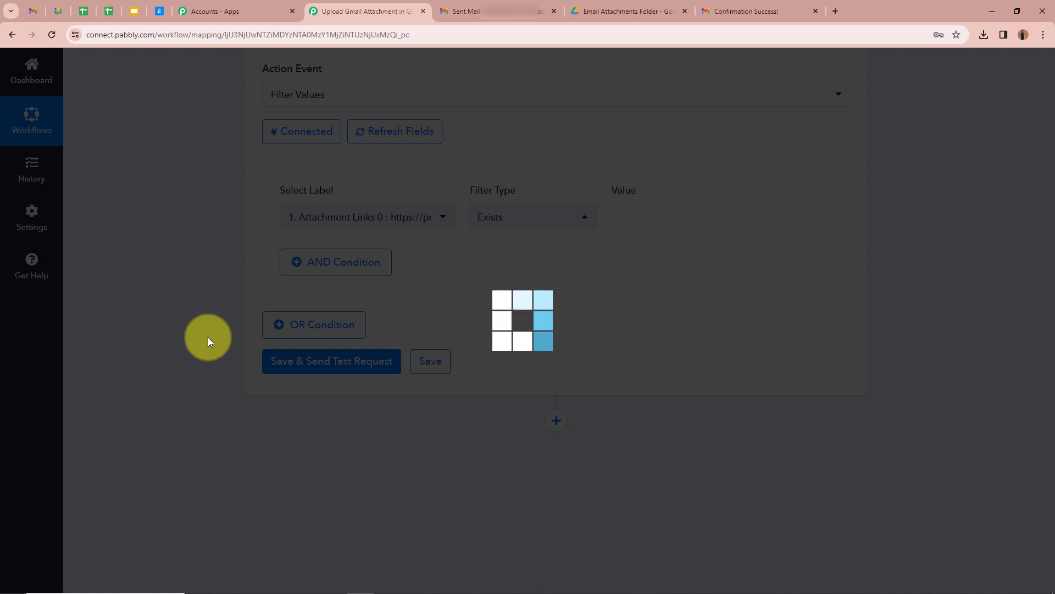
pyautogui.scroll(-3, 212, 329)
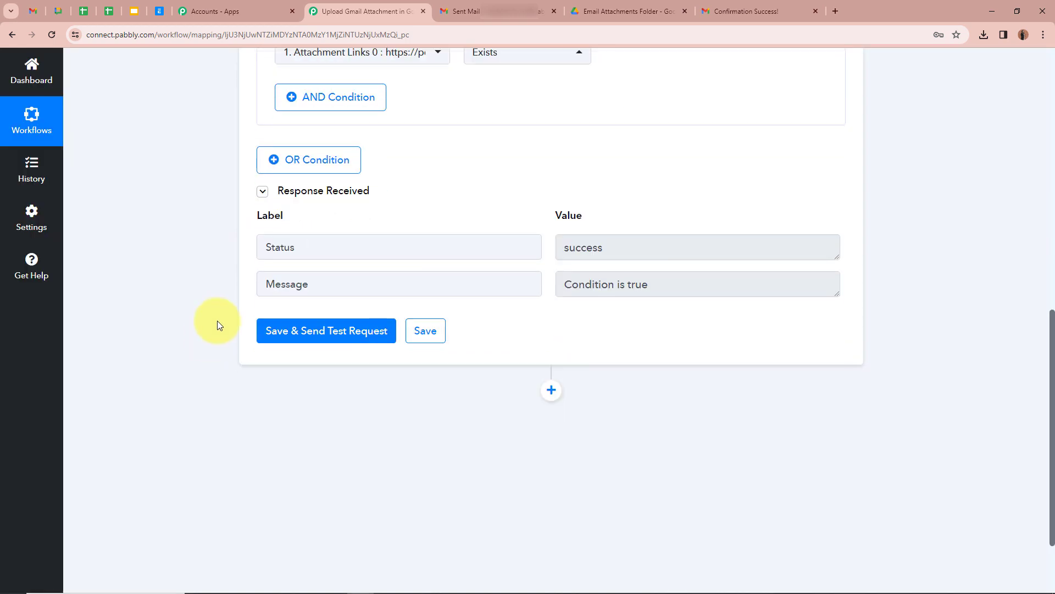
pyautogui.moveTo(344, 278); pyautogui.dragTo(212, 286)
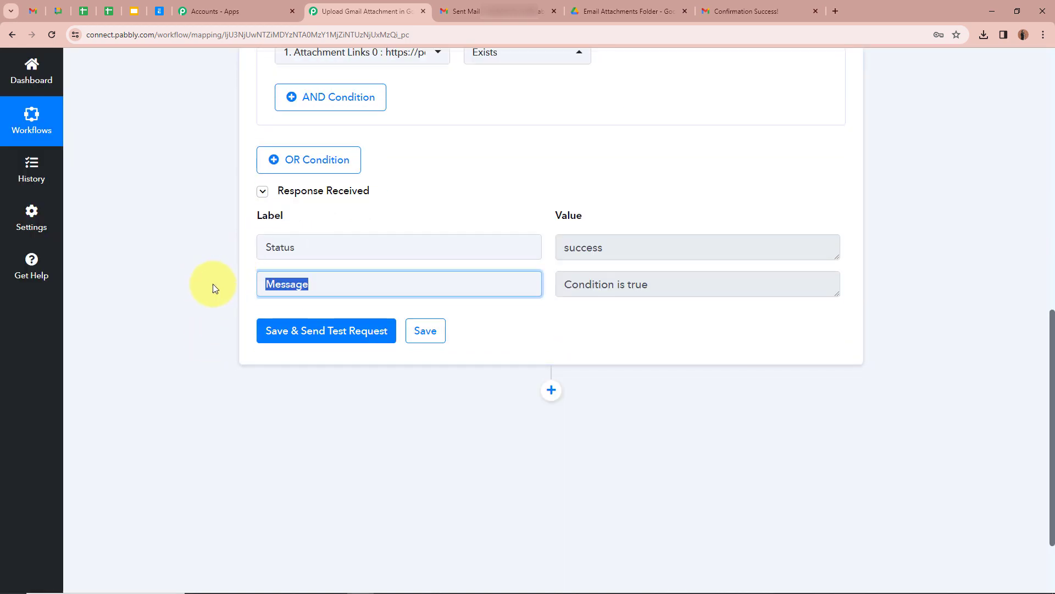
pyautogui.moveTo(617, 284); pyautogui.dragTo(524, 282)
pyautogui.click(147, 284)
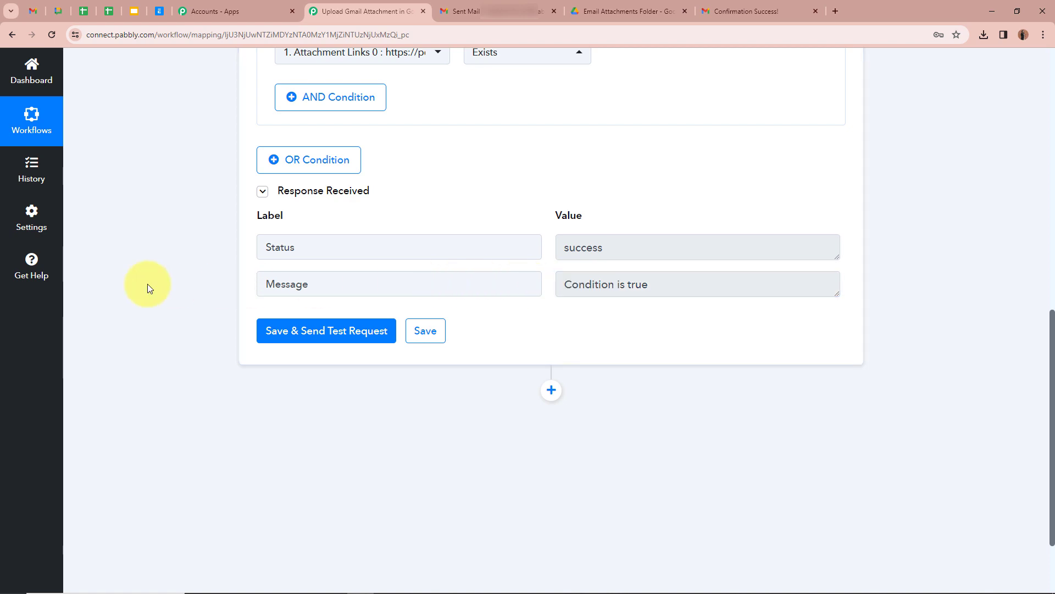
pyautogui.scroll(7, 147, 284)
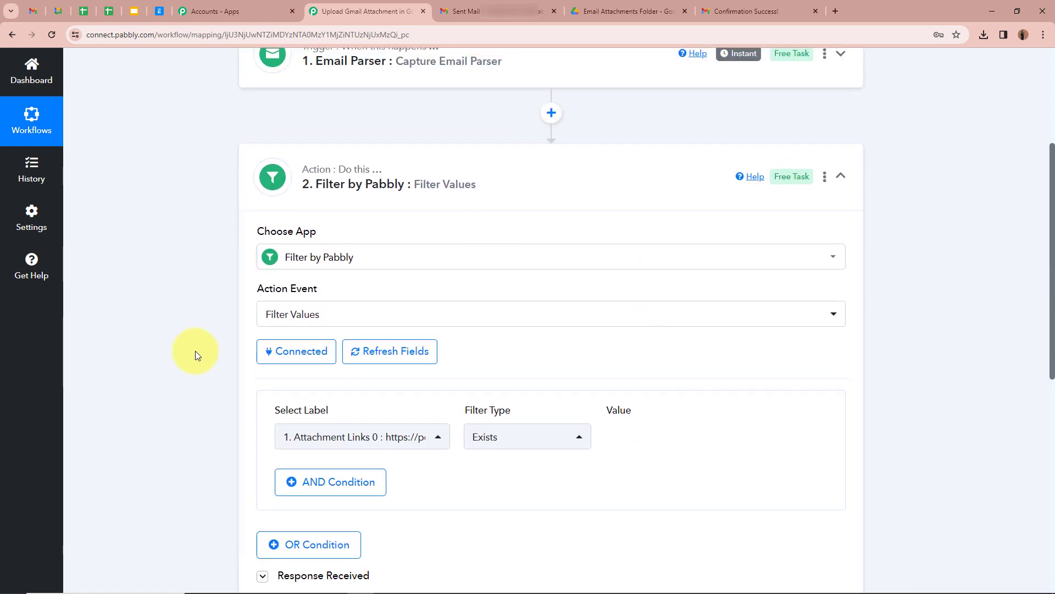
pyautogui.click(840, 176)
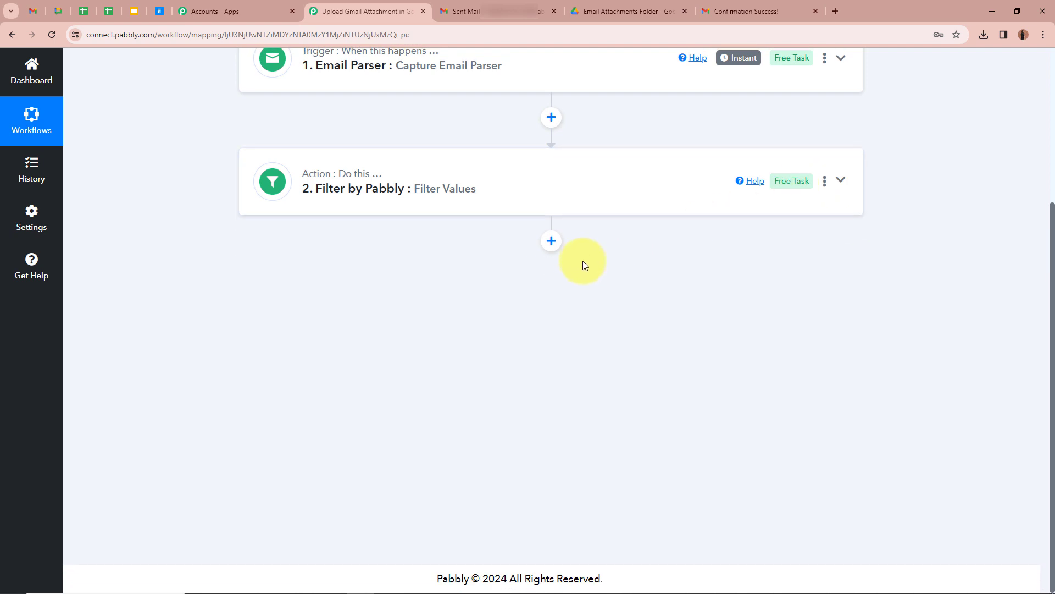
# - Insert a third step after the filter using Google Drive with the 'Upload a File' action event
pyautogui.click(552, 240)
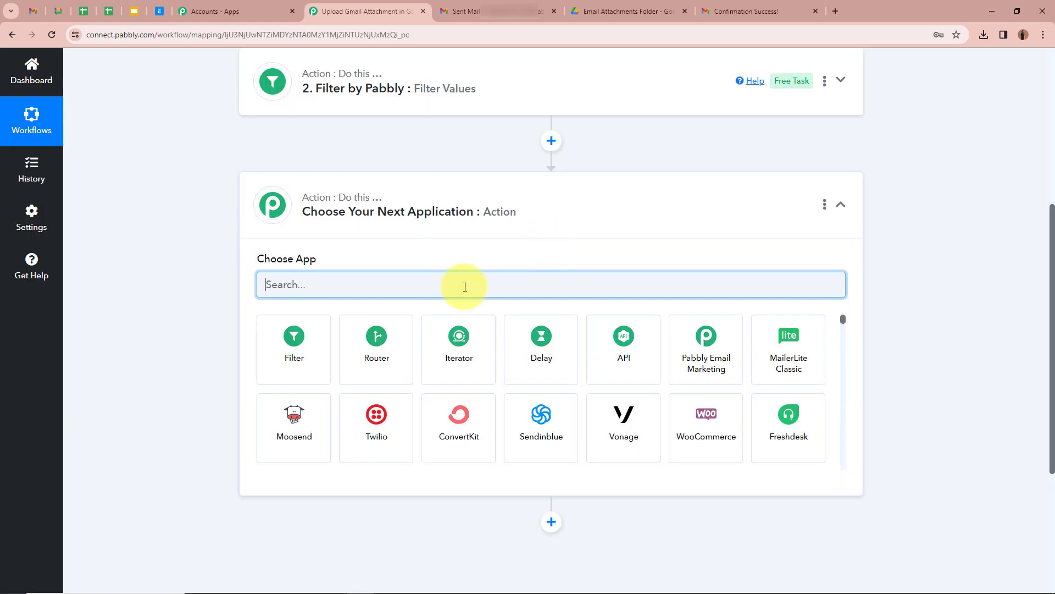
pyautogui.write('Goo')
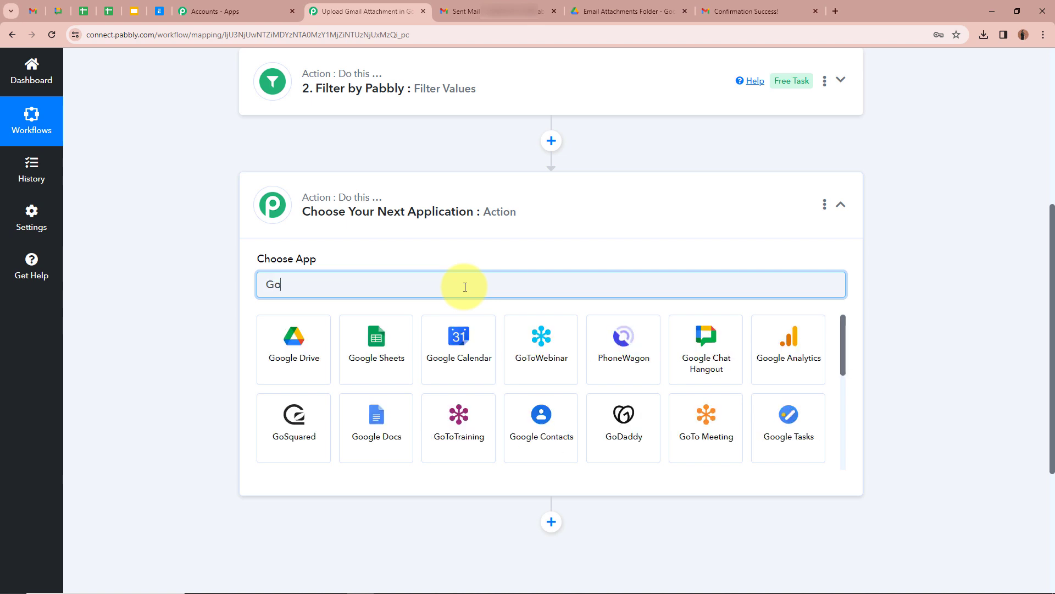
pyautogui.click(280, 358)
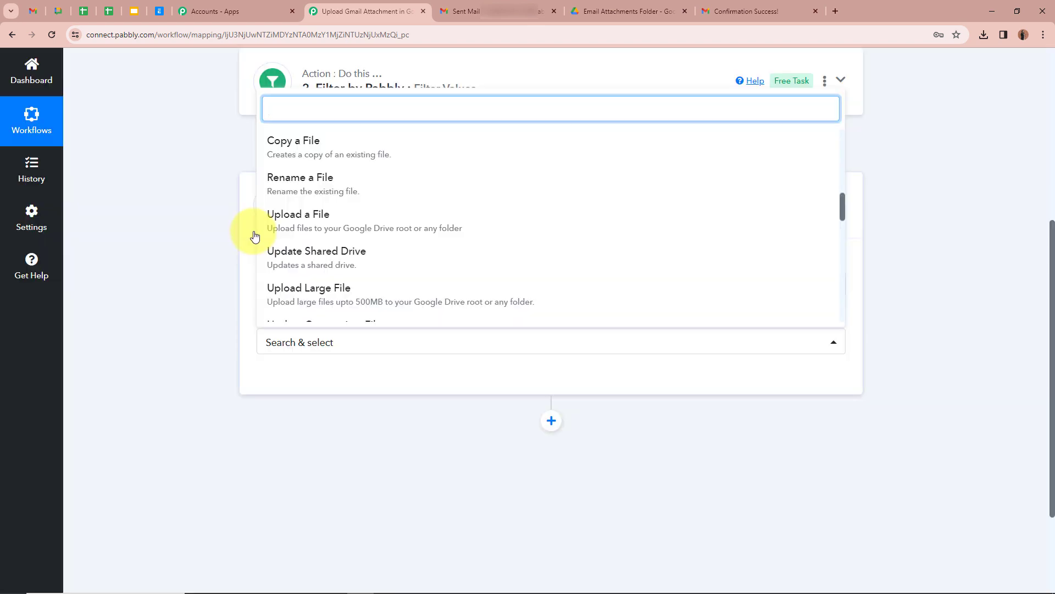
pyautogui.click(381, 227)
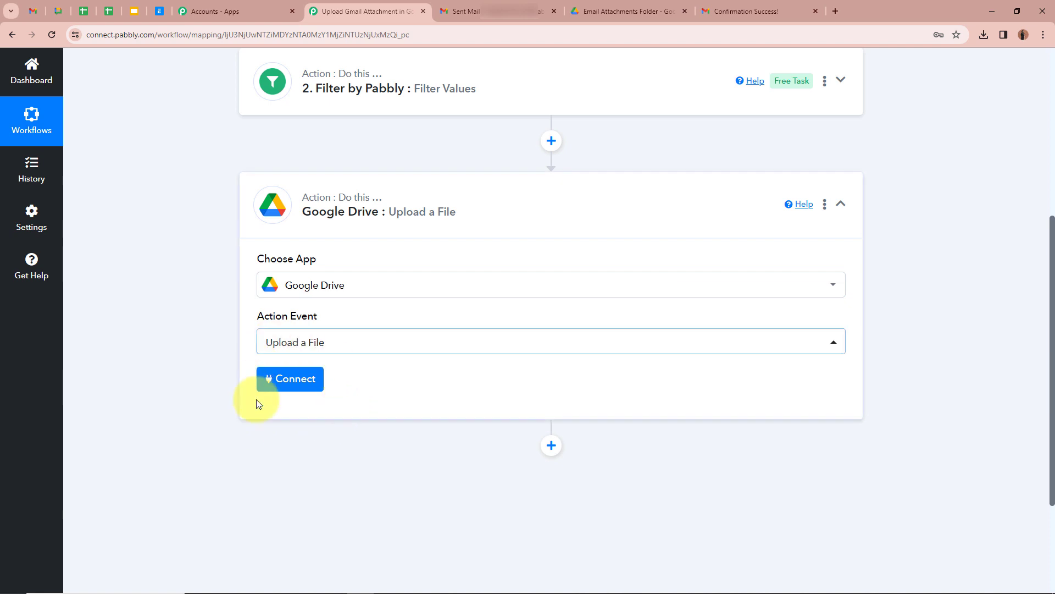
# - Add a new Google Drive connection by signing in with Google and allowing Pabbly Connect access
pyautogui.click(280, 382)
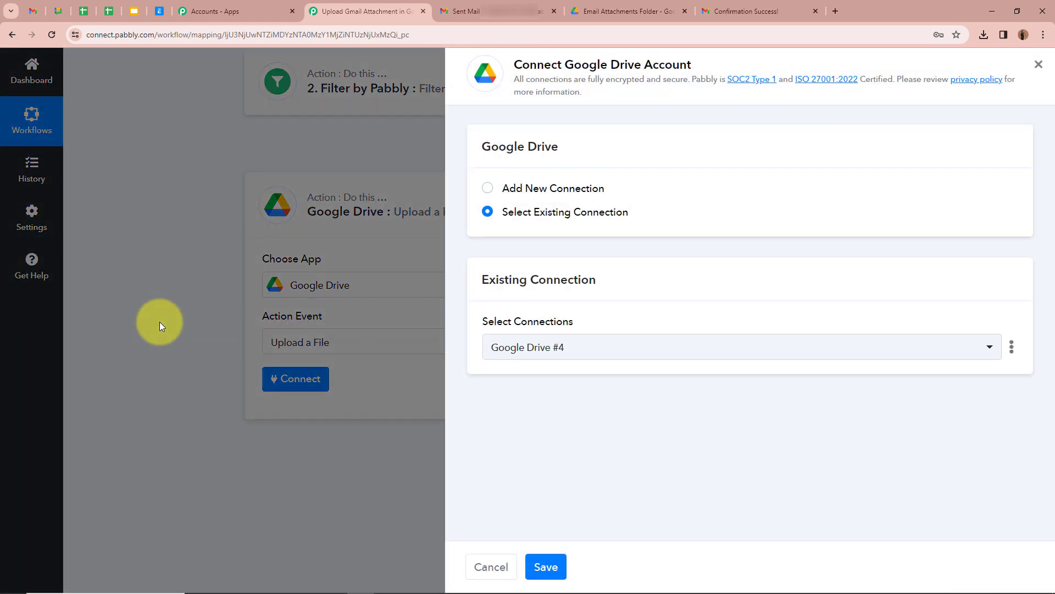
pyautogui.click(488, 190)
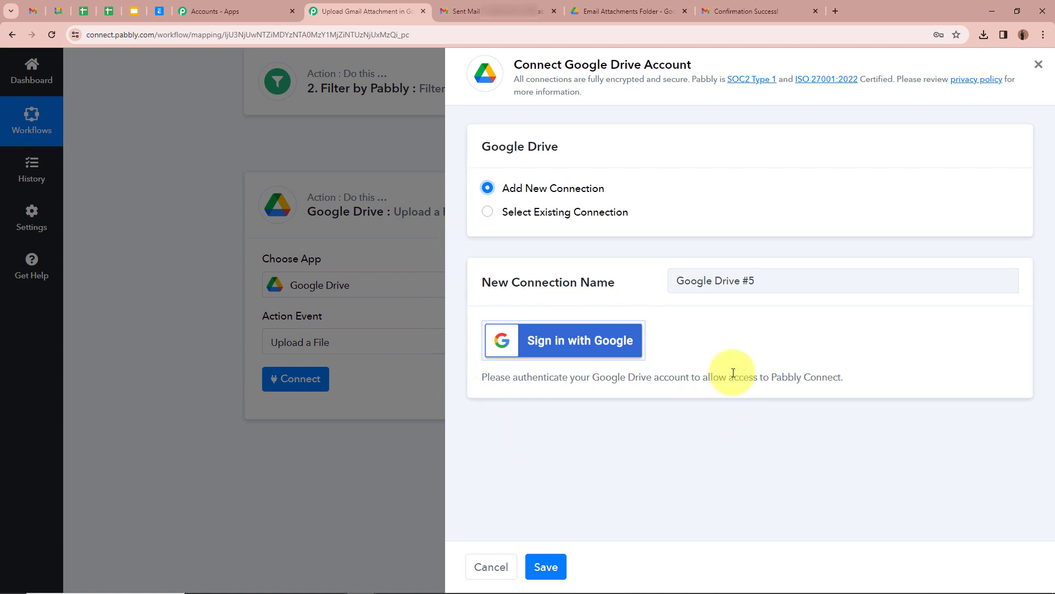
pyautogui.click(634, 345)
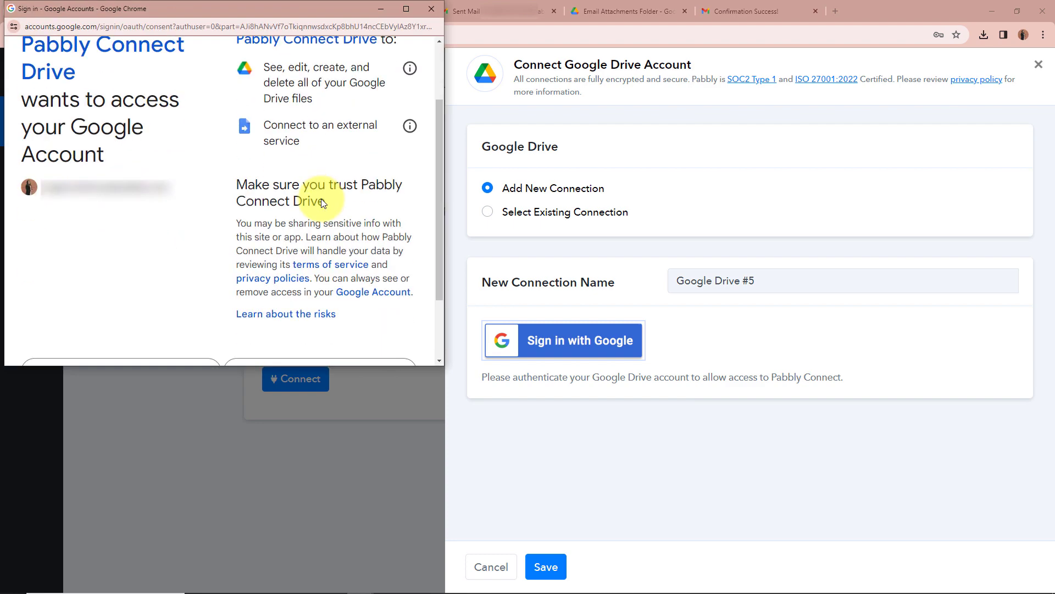
pyautogui.scroll(-2, 321, 199)
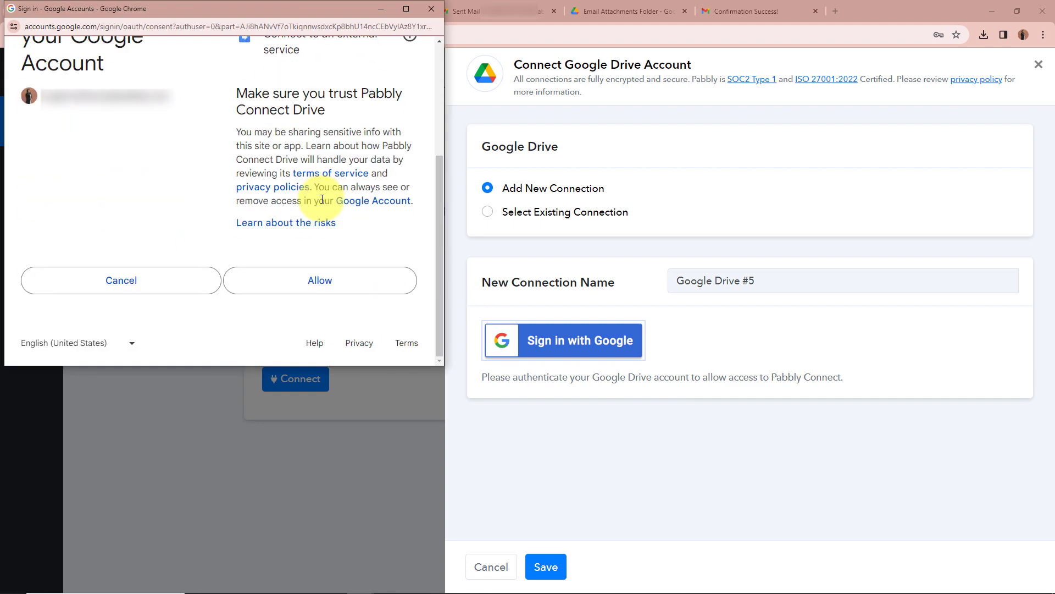
pyautogui.click(305, 290)
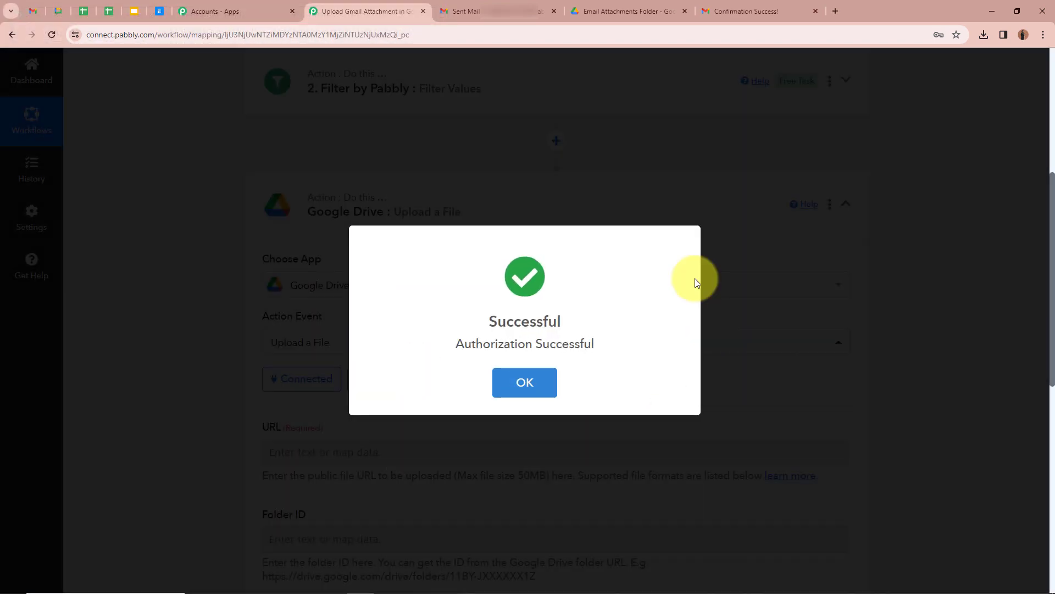
pyautogui.click(105, 270)
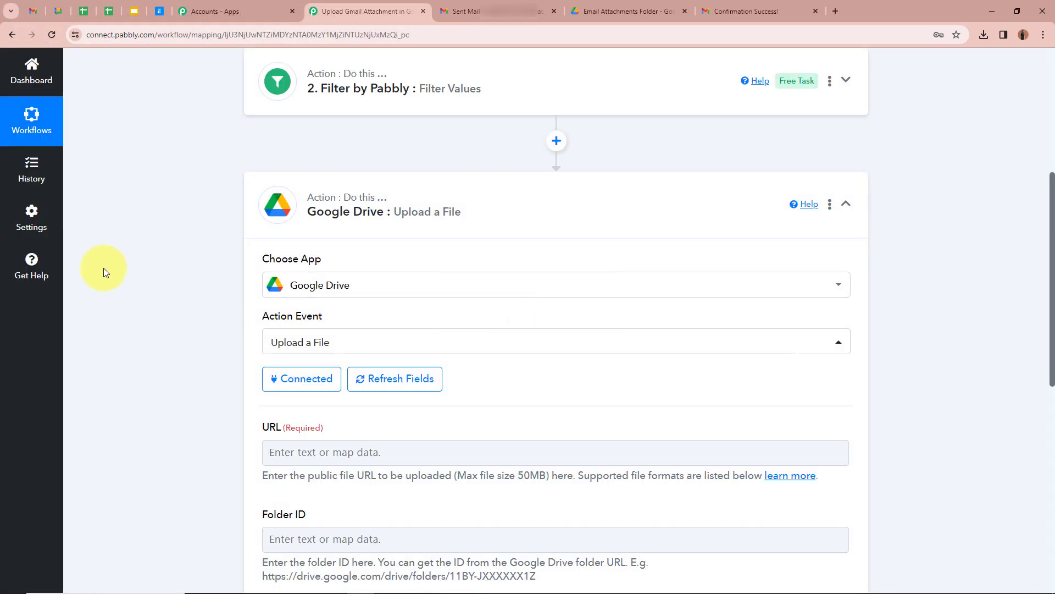
# - Map the Email Parser's Attachment Links 0 into the Google Drive upload's file URL field
pyautogui.scroll(-4, 160, 275)
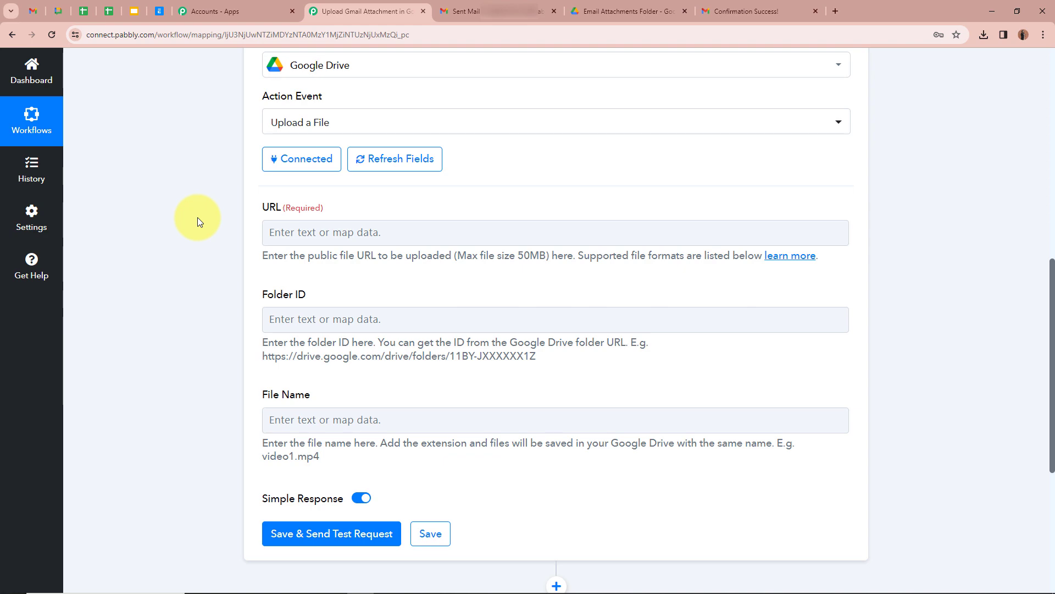
pyautogui.click(288, 232)
pyautogui.scroll(10, 227, 232)
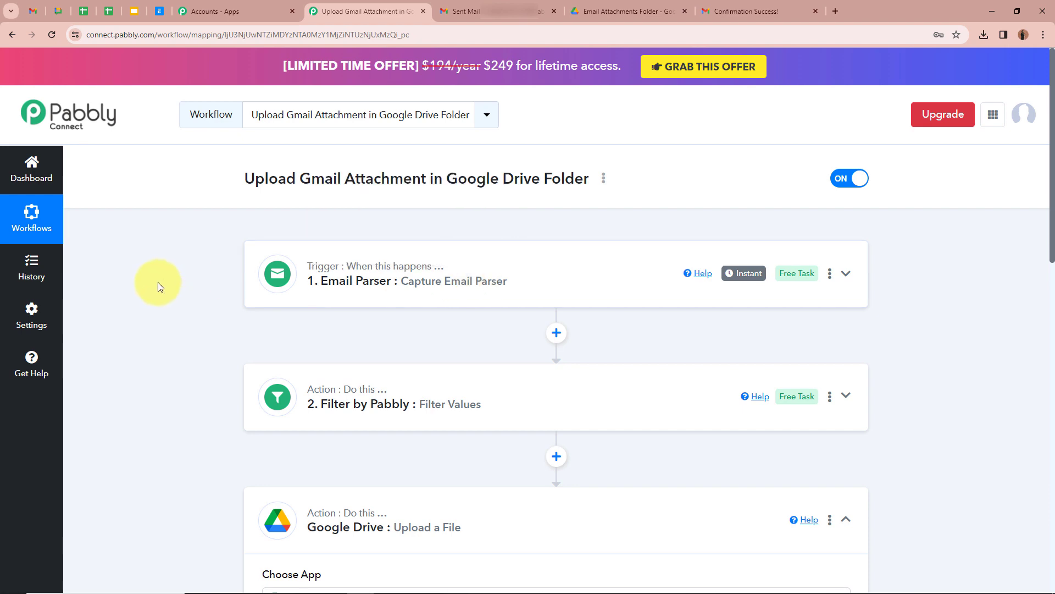
pyautogui.scroll(-10, 158, 282)
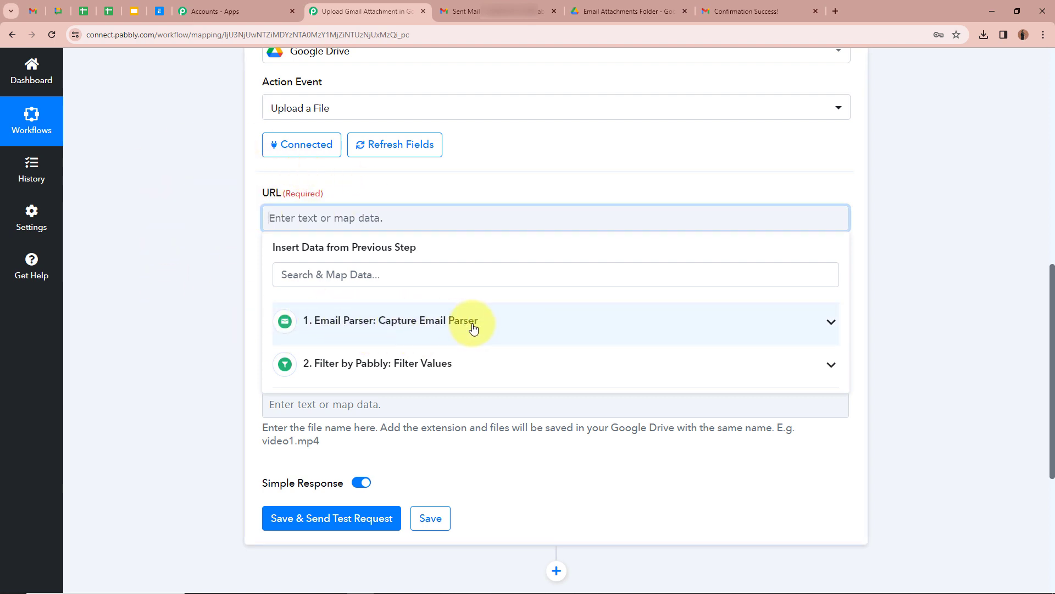
pyautogui.click(822, 325)
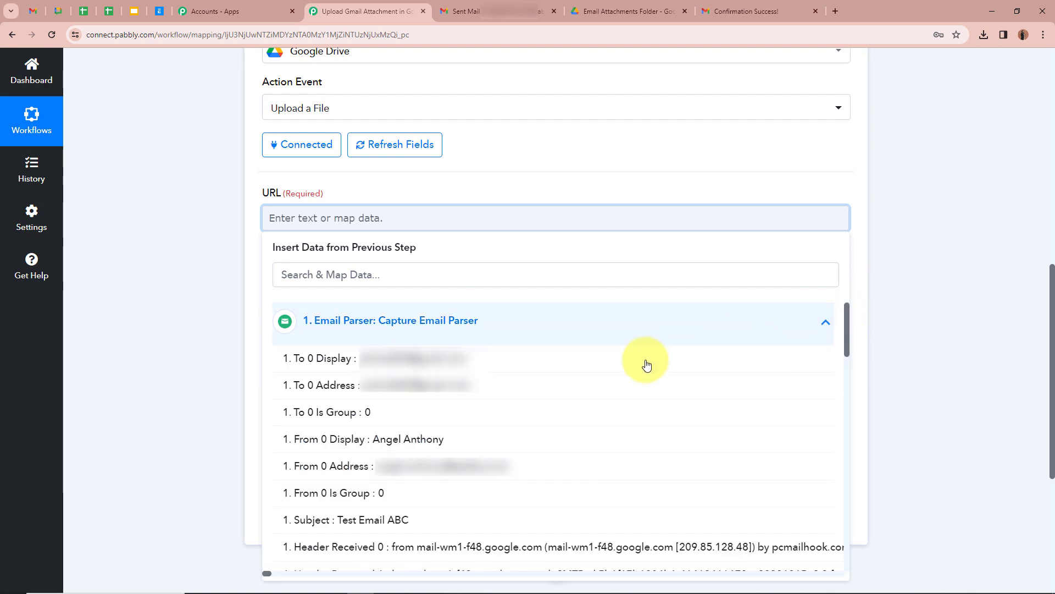
pyautogui.scroll(-5, 495, 486)
pyautogui.scroll(-10, 495, 485)
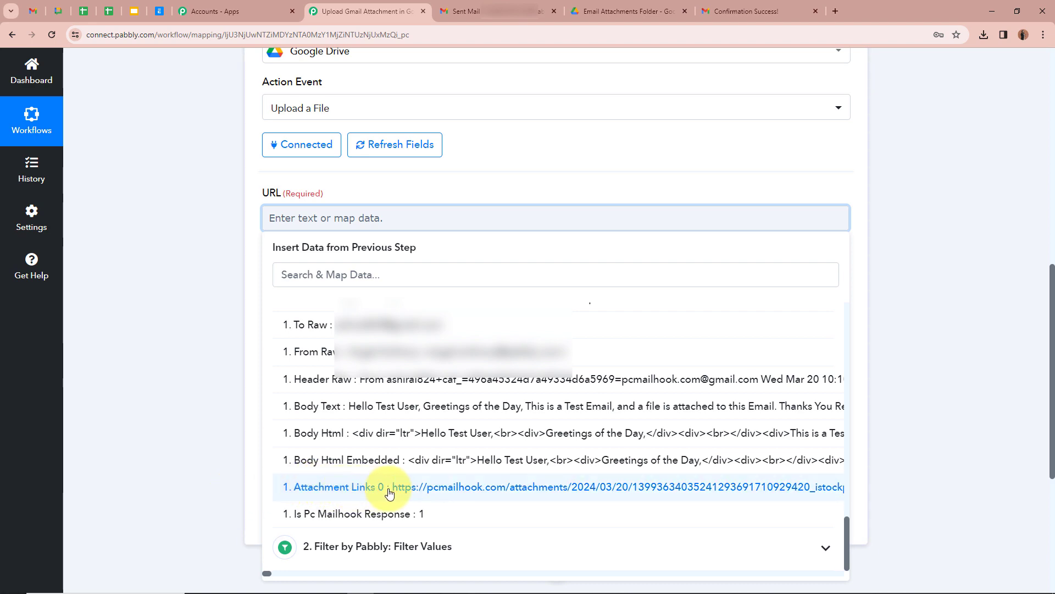
pyautogui.click(580, 488)
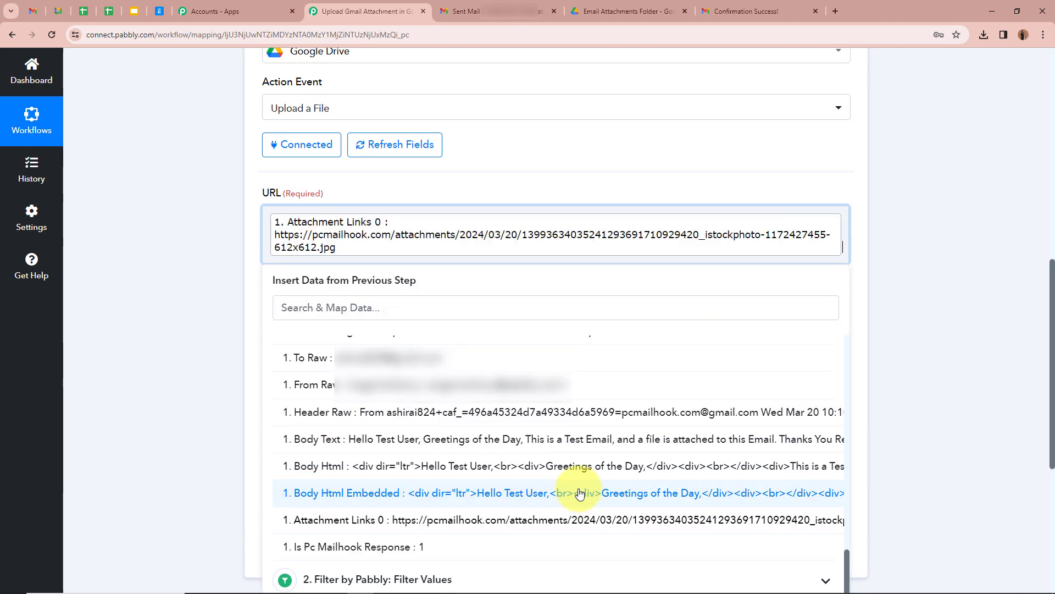
pyautogui.click(199, 276)
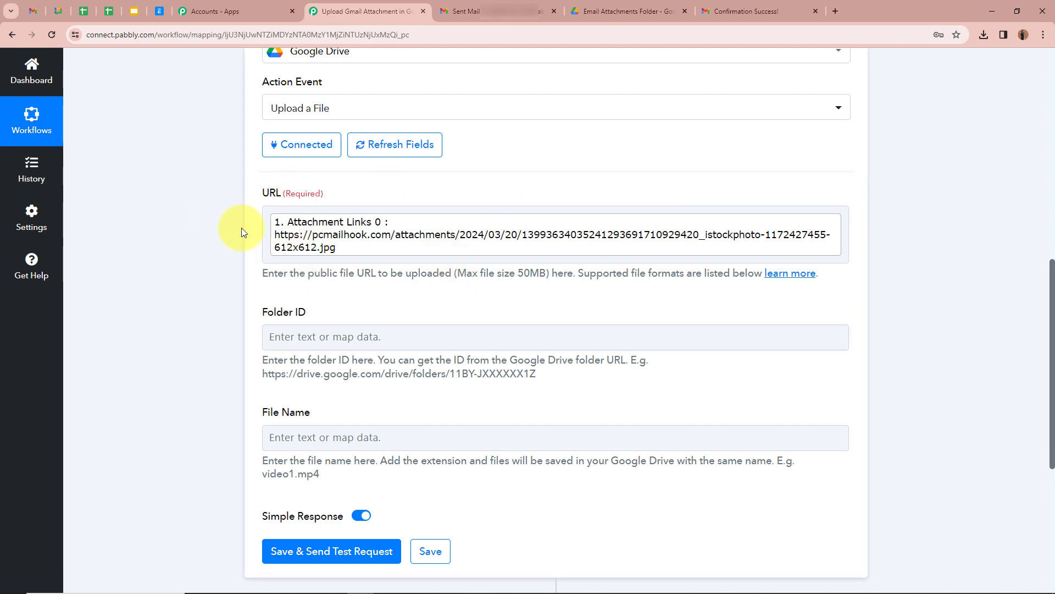
pyautogui.scroll(-2, 124, 303)
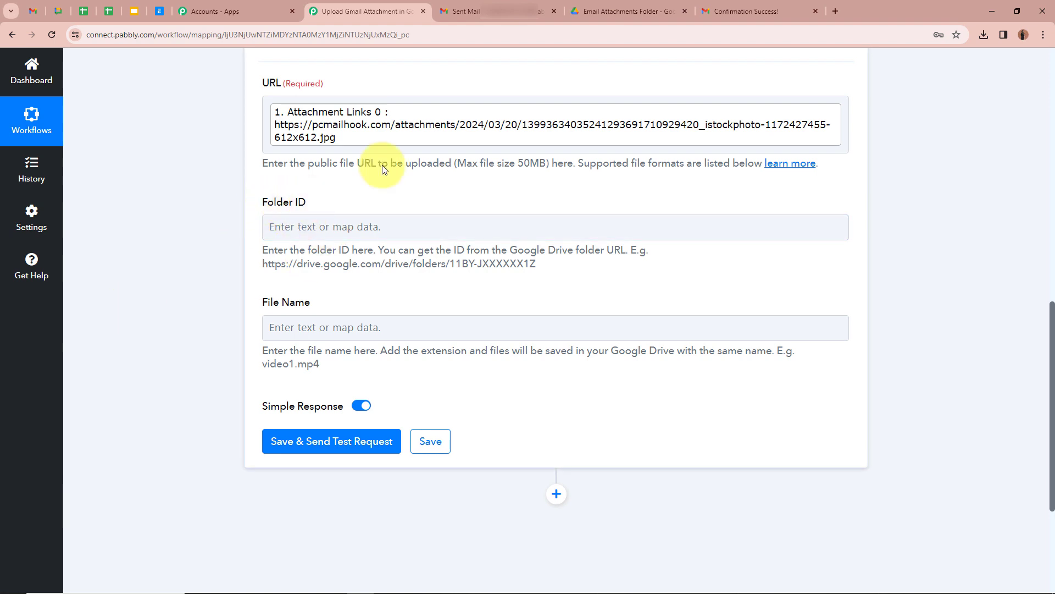
pyautogui.click(646, 12)
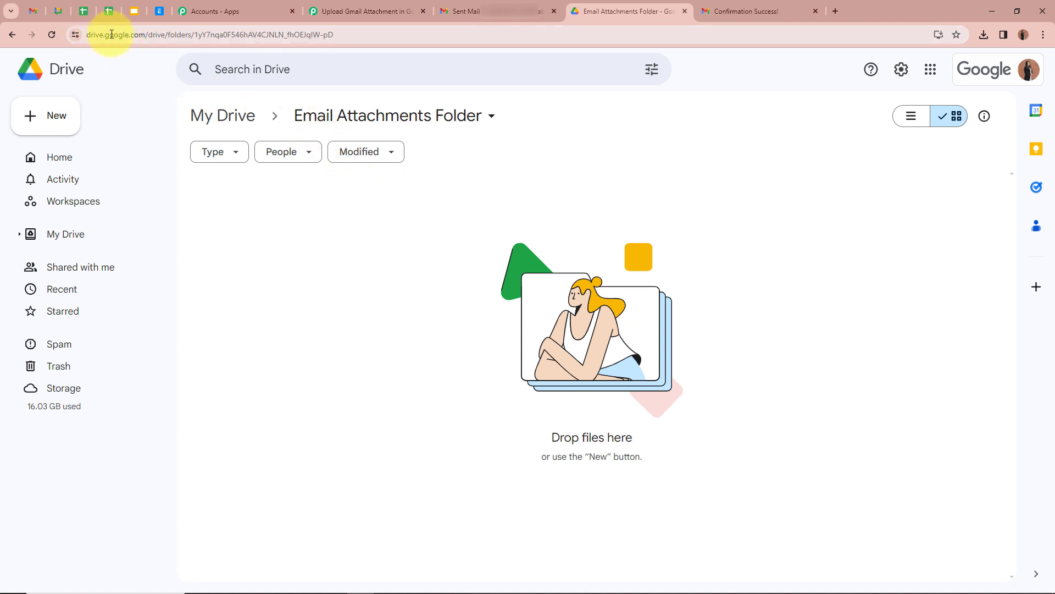
# - Copy the Email Attachments Folder's ID from the Drive web address
pyautogui.moveTo(195, 34); pyautogui.dragTo(354, 30)
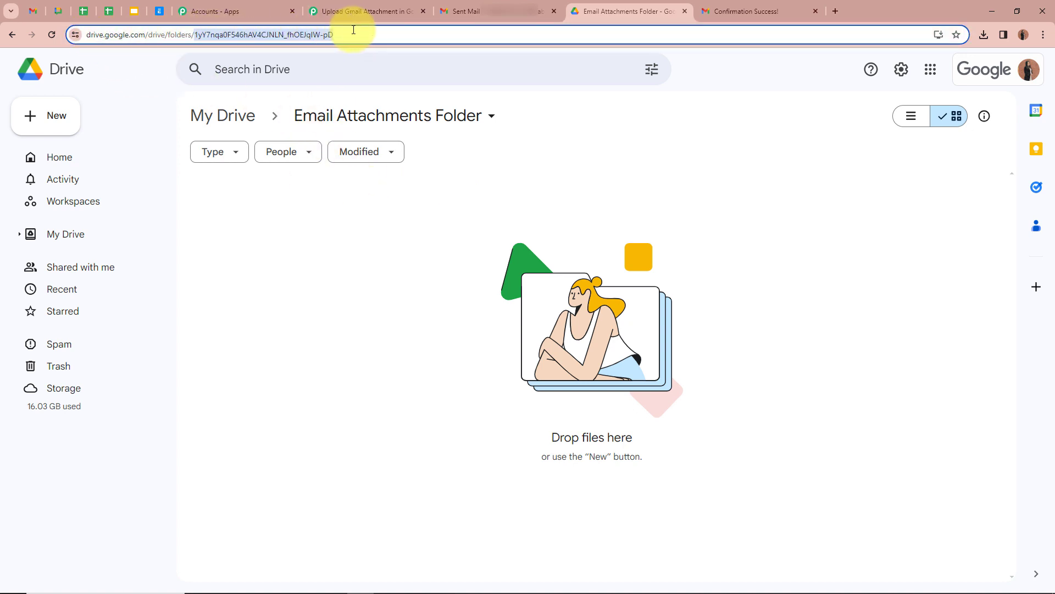
pyautogui.rightClick(319, 34)
pyautogui.click(394, 137)
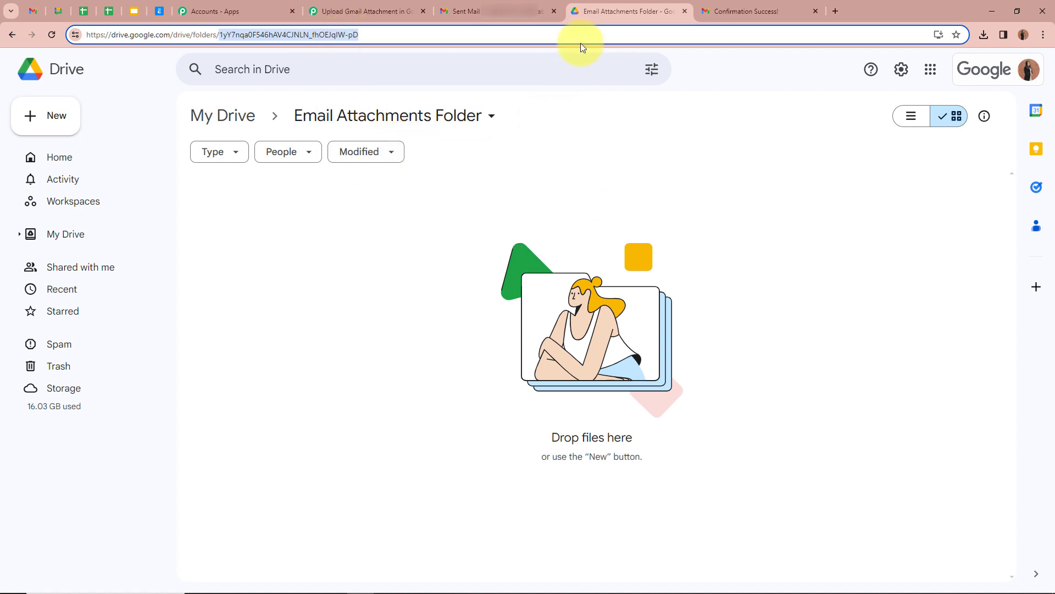
pyautogui.click(363, 11)
pyautogui.click(378, 225)
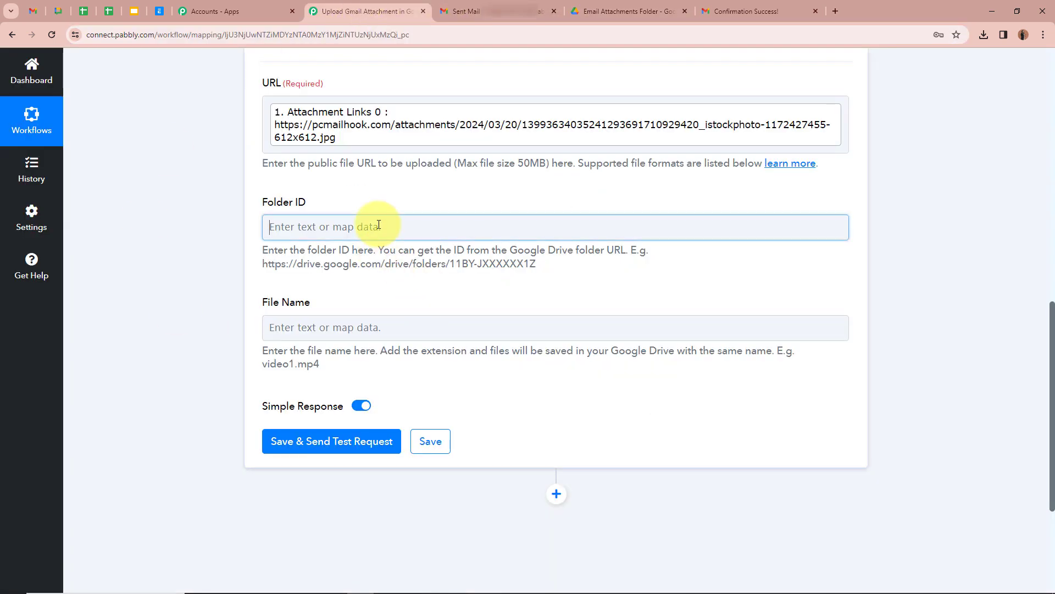
# - Paste the copied folder ID into the upload's Folder ID field
pyautogui.hotkey('ctrl', 'v')
pyautogui.click(163, 241)
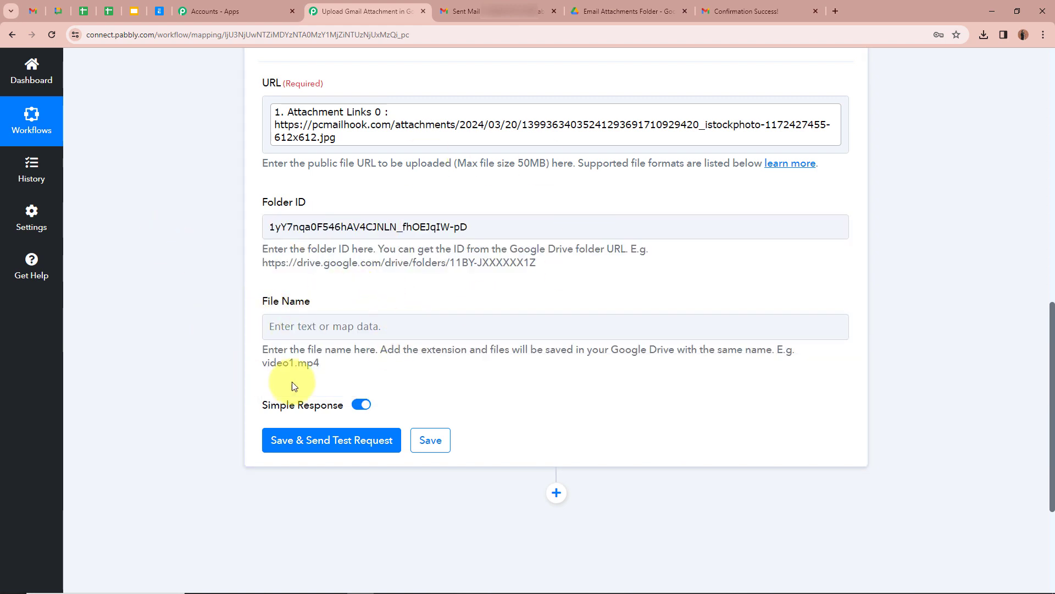
pyautogui.scroll(-1, 229, 310)
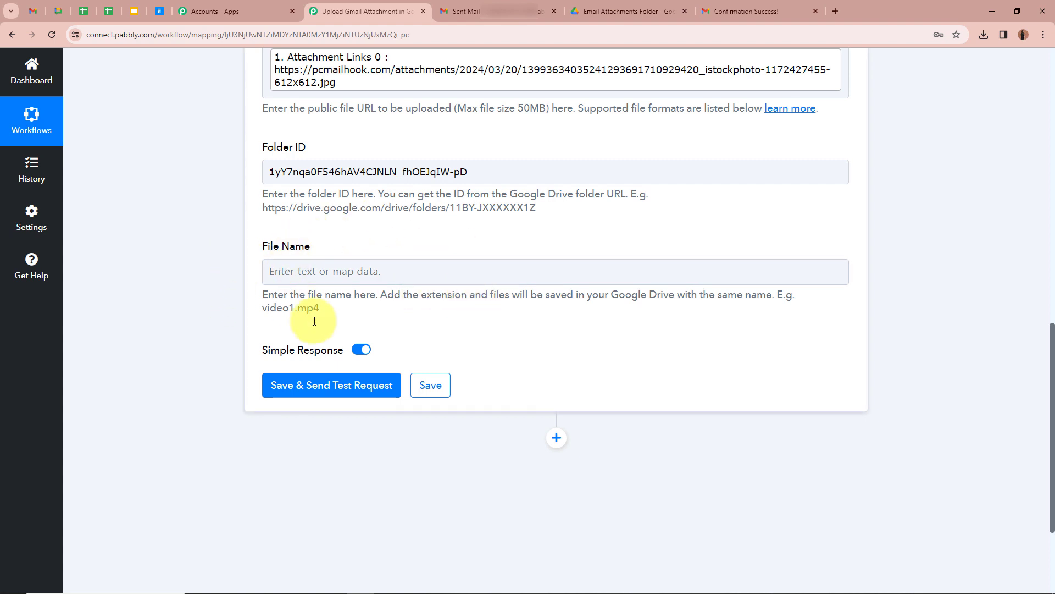
pyautogui.scroll(-2, 219, 258)
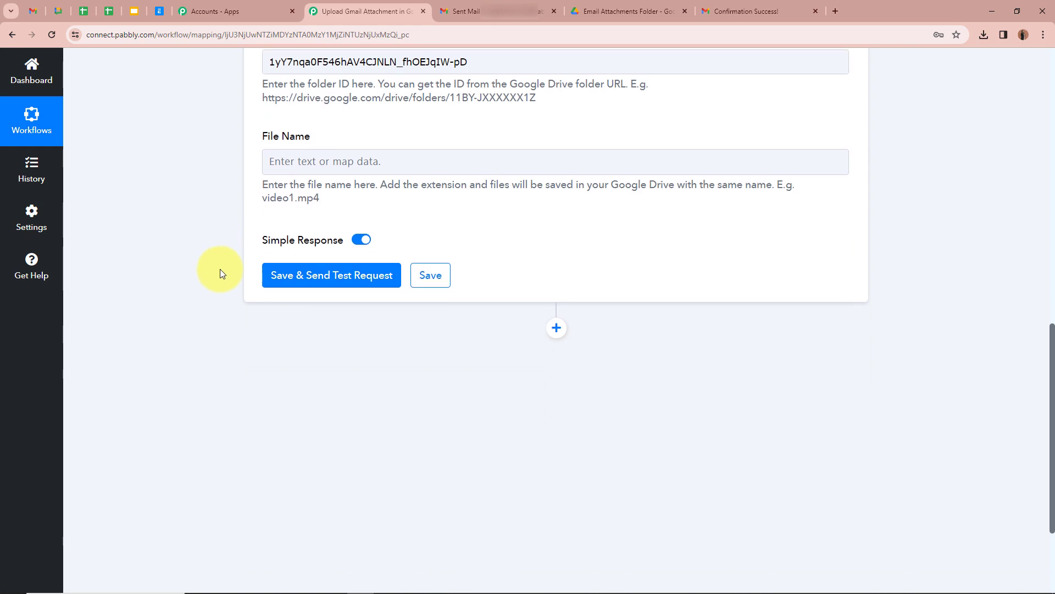
pyautogui.scroll(3, 338, 275)
pyautogui.scroll(-2, 336, 268)
pyautogui.scroll(-2, 336, 269)
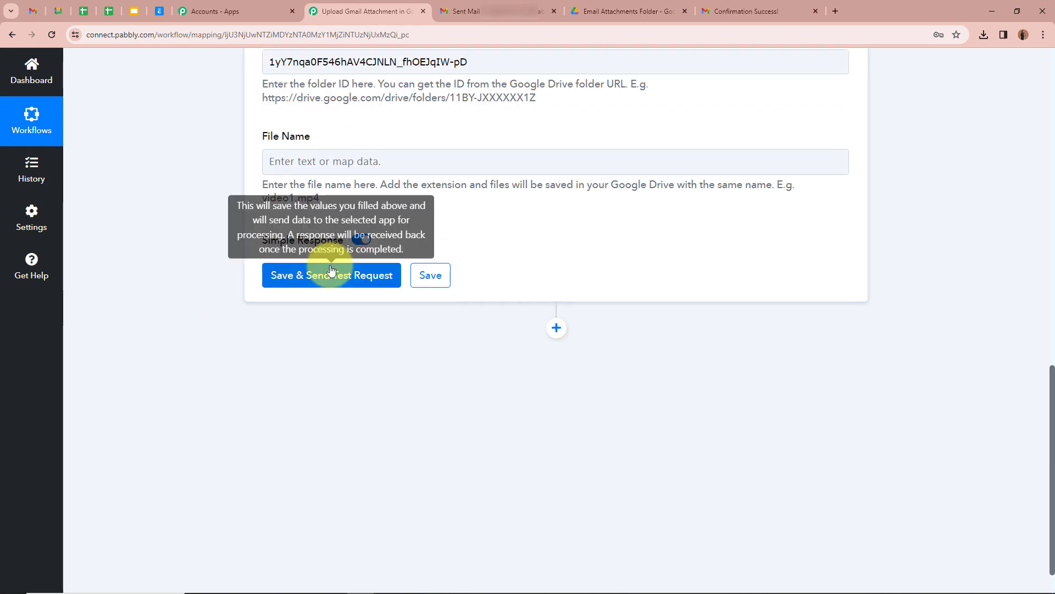
# - Save and send a test upload, confirming the Result Status is success
pyautogui.click(324, 281)
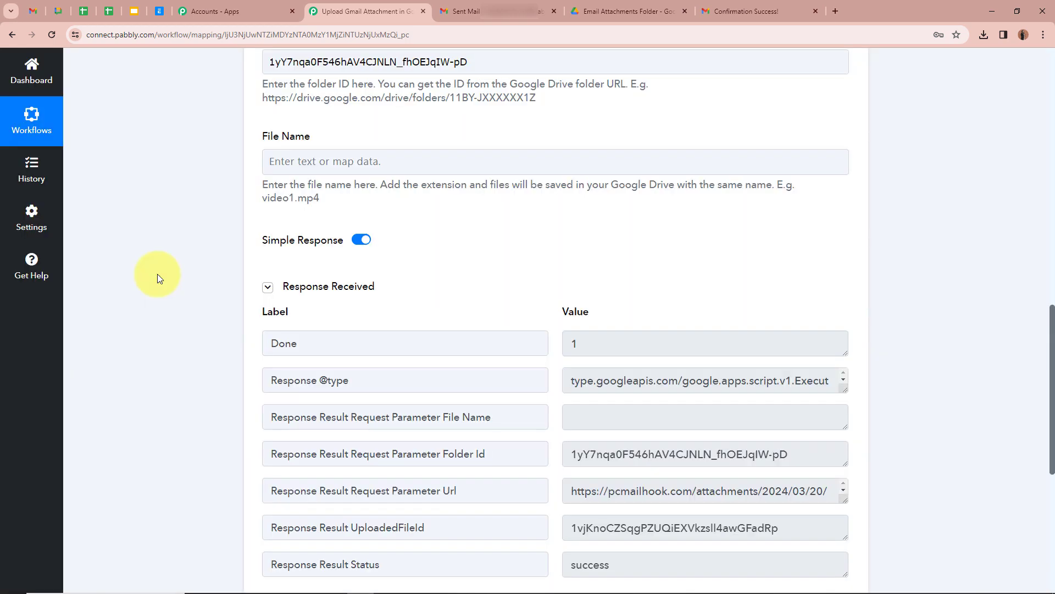
pyautogui.scroll(-2, 157, 274)
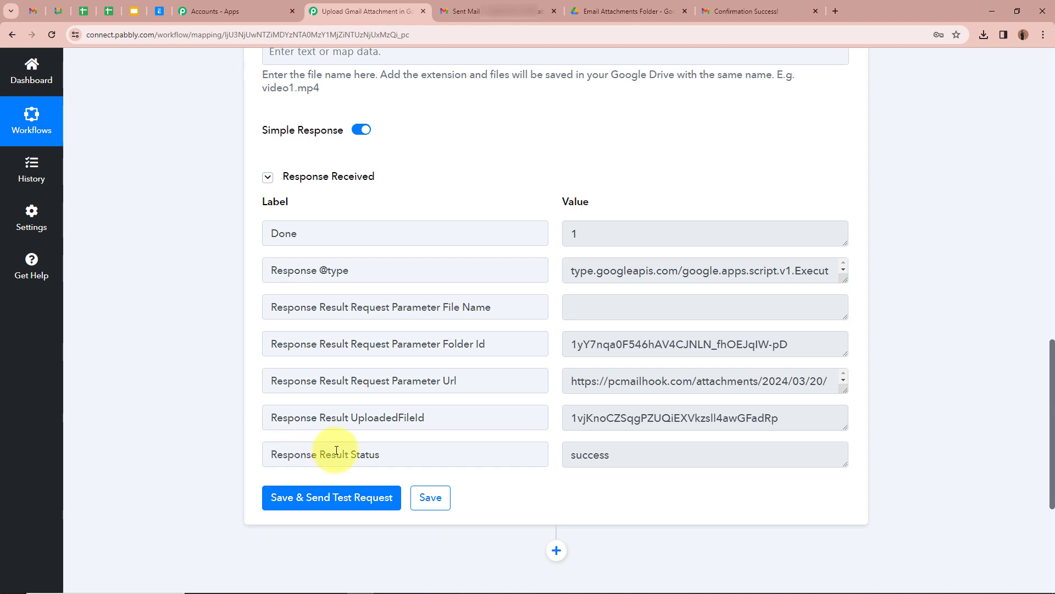
pyautogui.moveTo(319, 454); pyautogui.dragTo(405, 460)
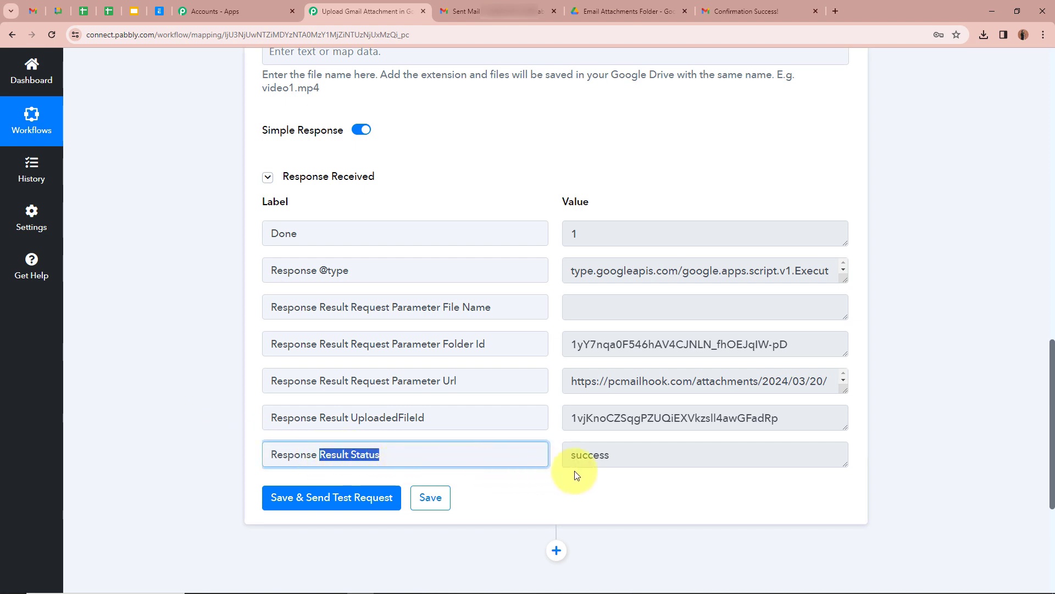
pyautogui.doubleClick(642, 455)
pyautogui.click(197, 400)
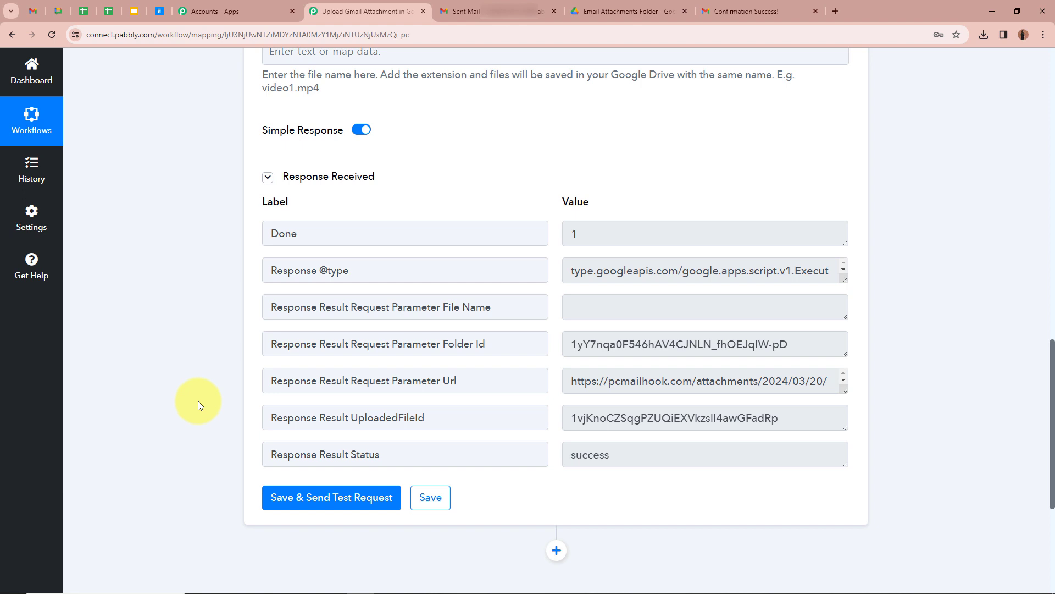
pyautogui.click(627, 11)
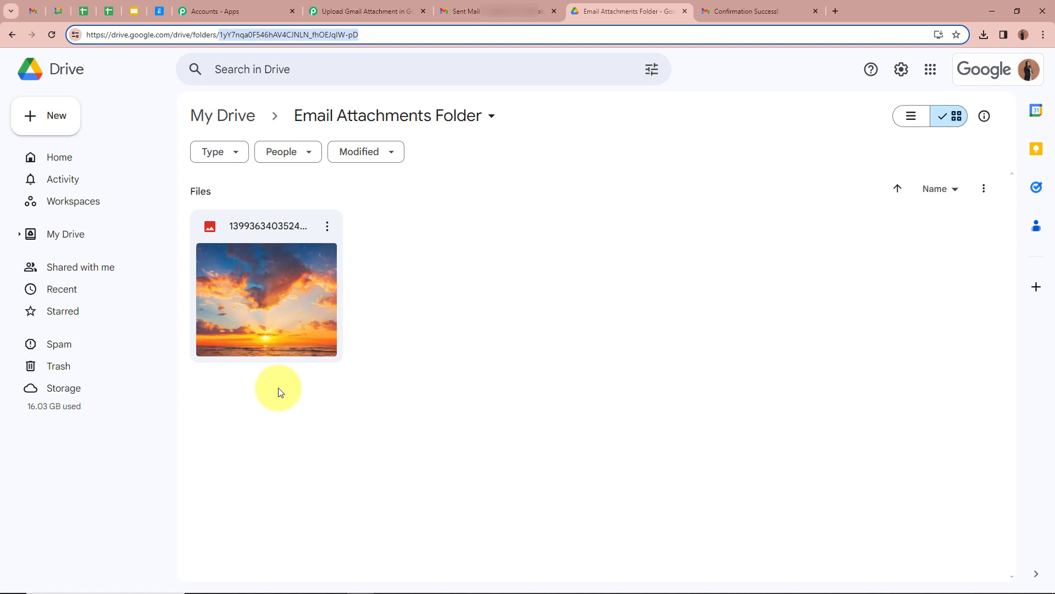
# - Preview the uploaded sunset image in the Email Attachments Folder, then close and deselect it
pyautogui.doubleClick(272, 337)
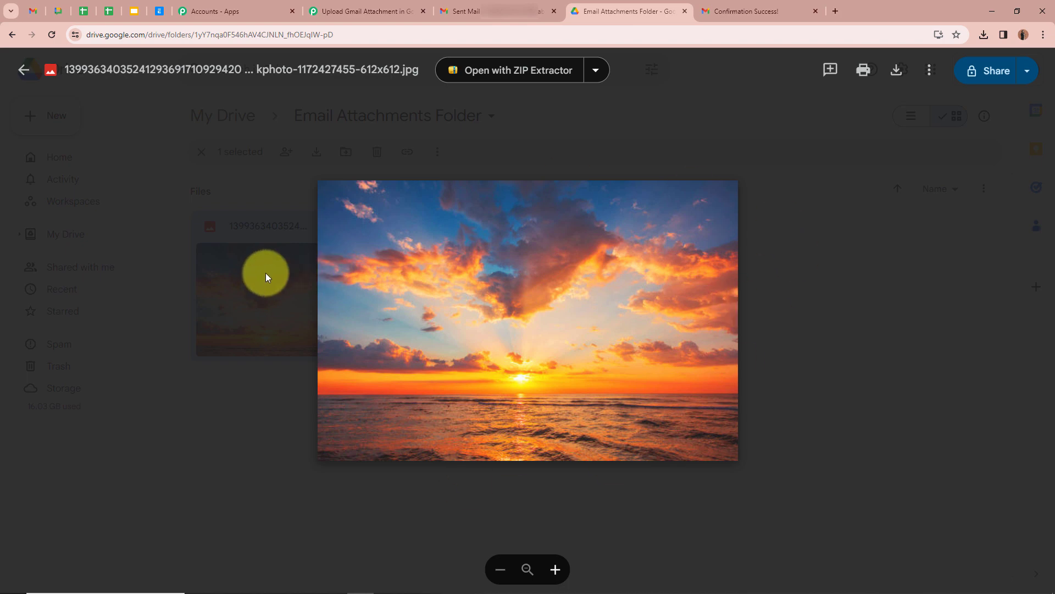
pyautogui.click(202, 291)
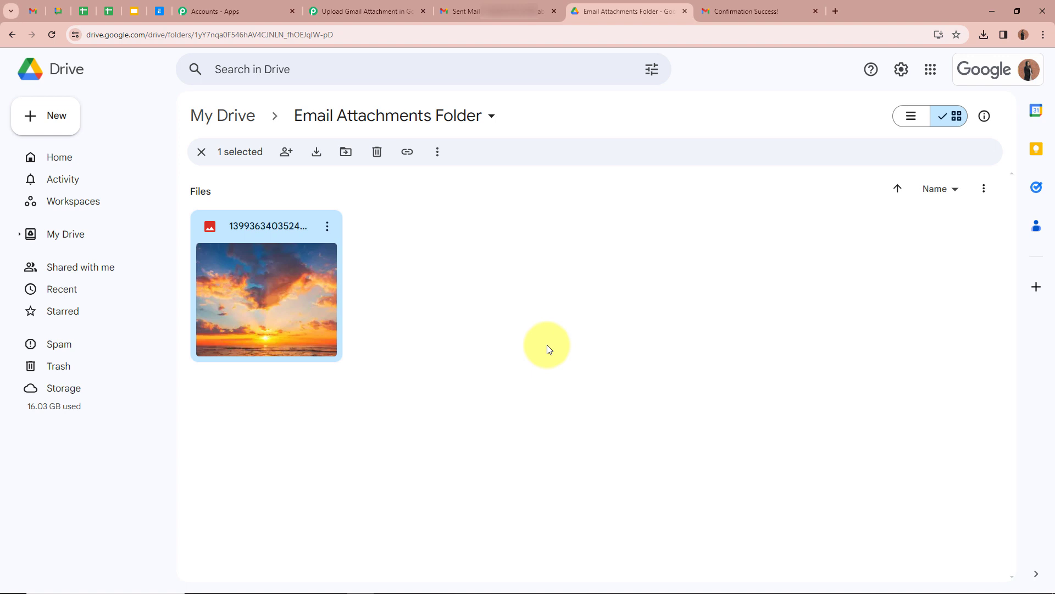
pyautogui.click(483, 437)
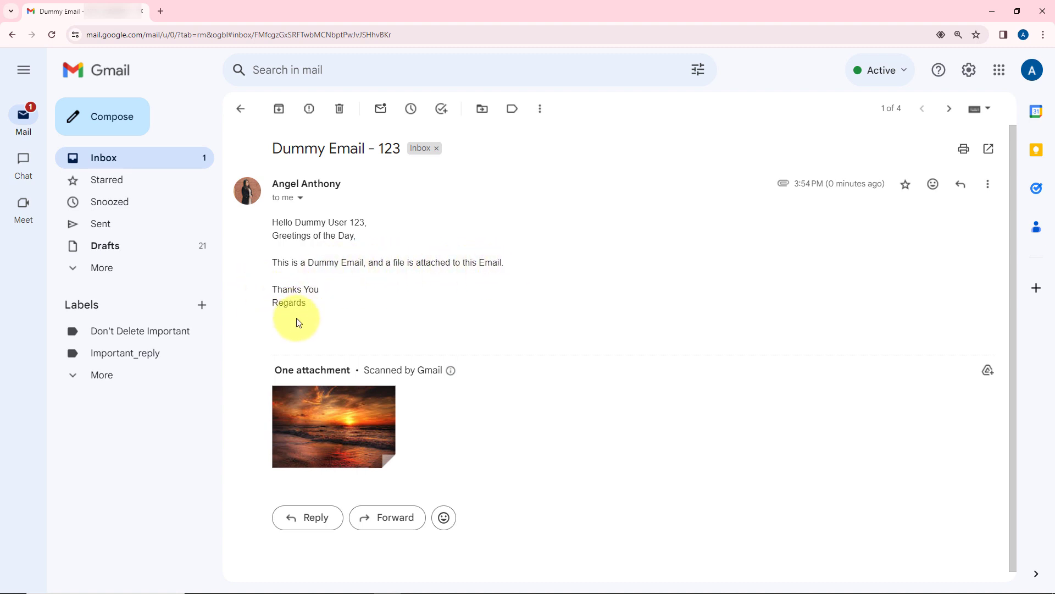
# - View the Dummy Email - 123 beach sunset attachment full size in Gmail
pyautogui.click(349, 415)
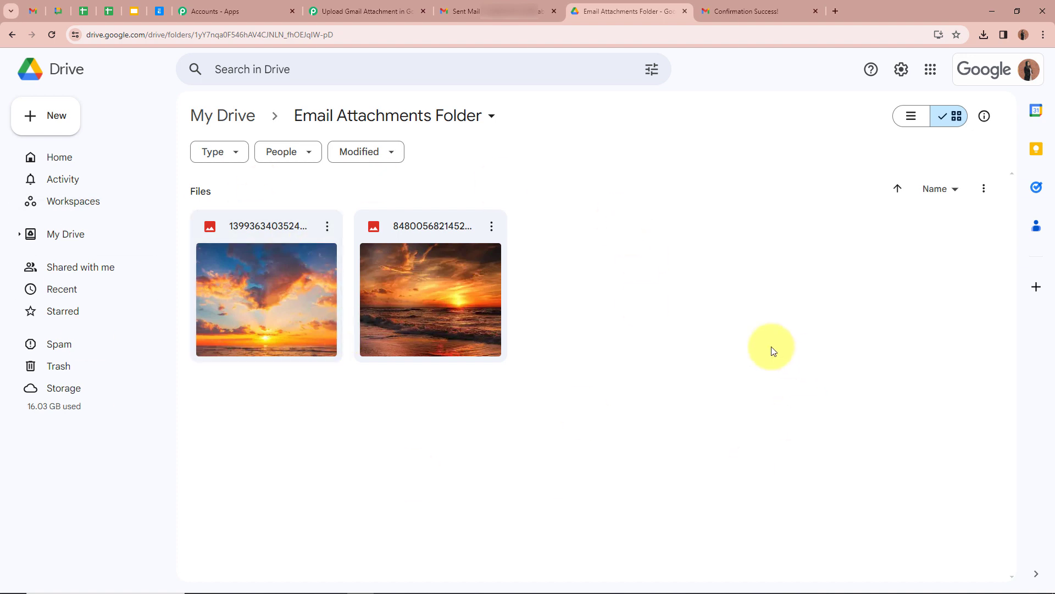
# - Preview the second uploaded beach sunset image, then return to the Pabbly workflow
pyautogui.doubleClick(459, 319)
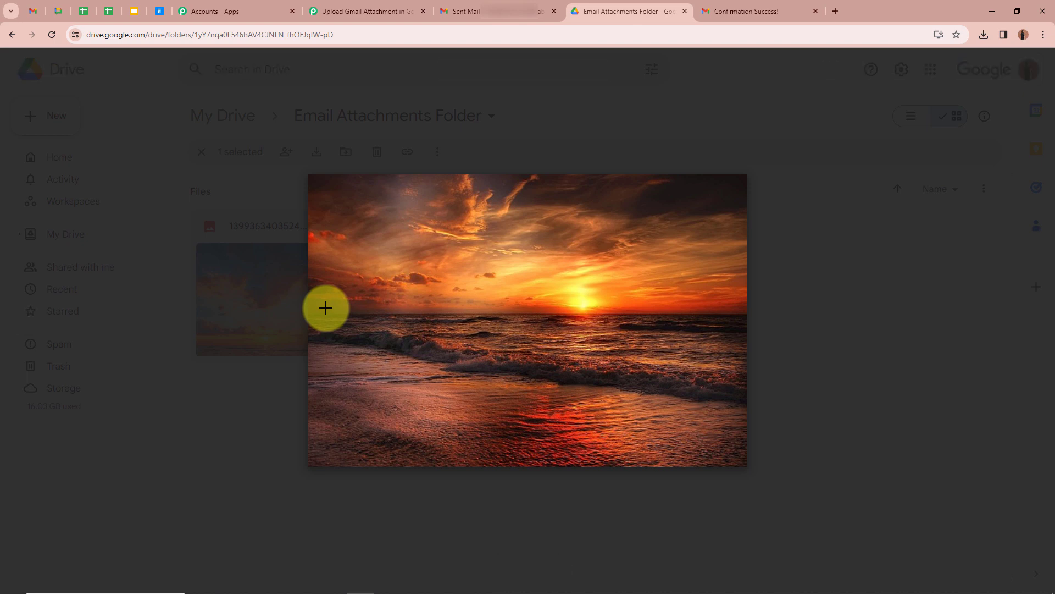
pyautogui.click(363, 11)
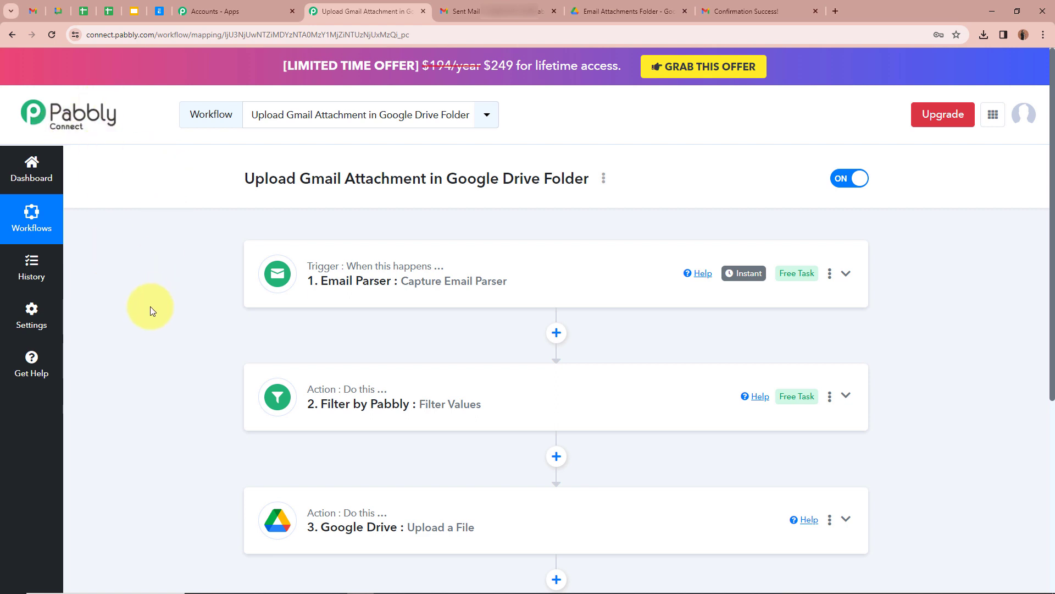
pyautogui.scroll(-3, 150, 310)
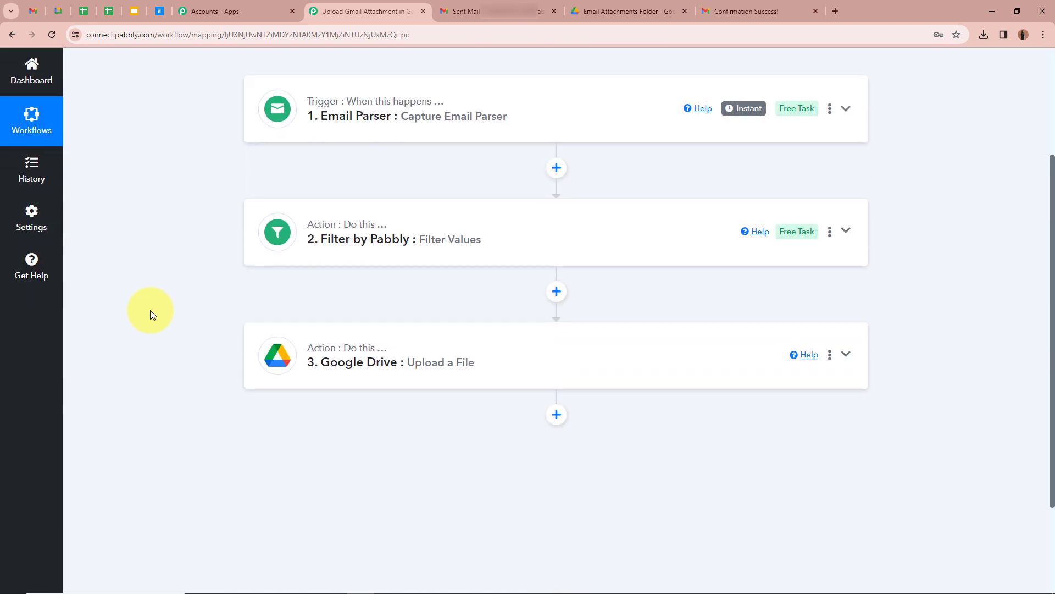
pyautogui.scroll(3, 150, 310)
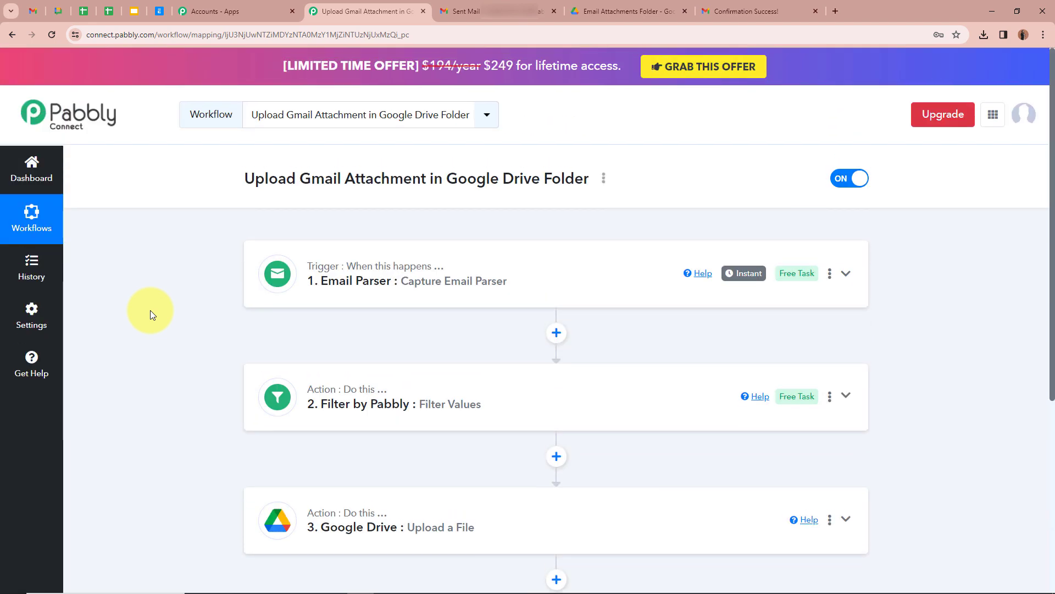